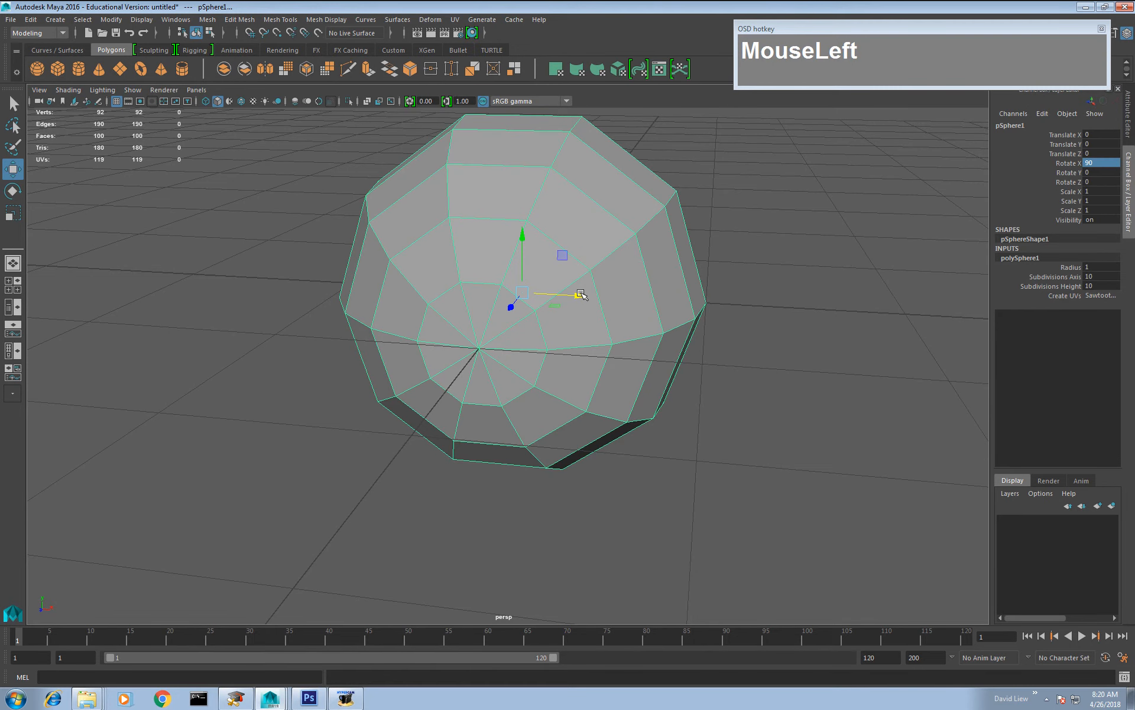
Step: Select the edge loop closest to the sphere's front pole and activate the Scale tool
right_click_drag(621, 201, 598, 347, "alt")
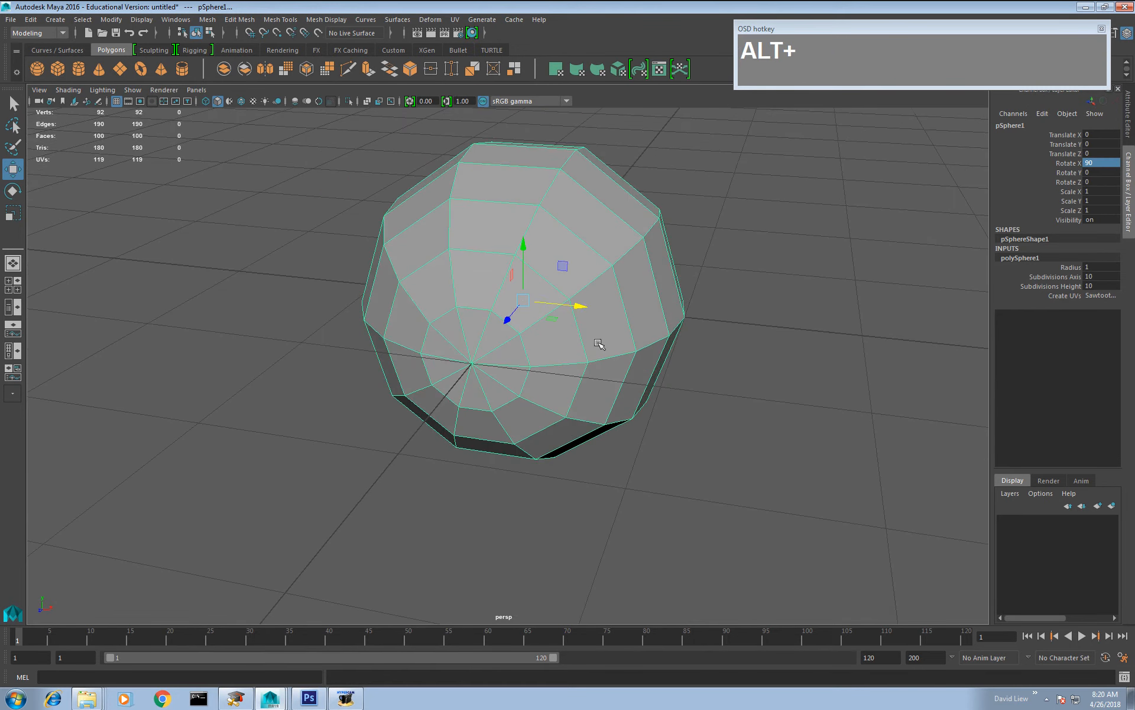
right_click_drag(484, 321, 528, 391)
left_click(506, 321)
left_click_drag(528, 392, 495, 348, "alt")
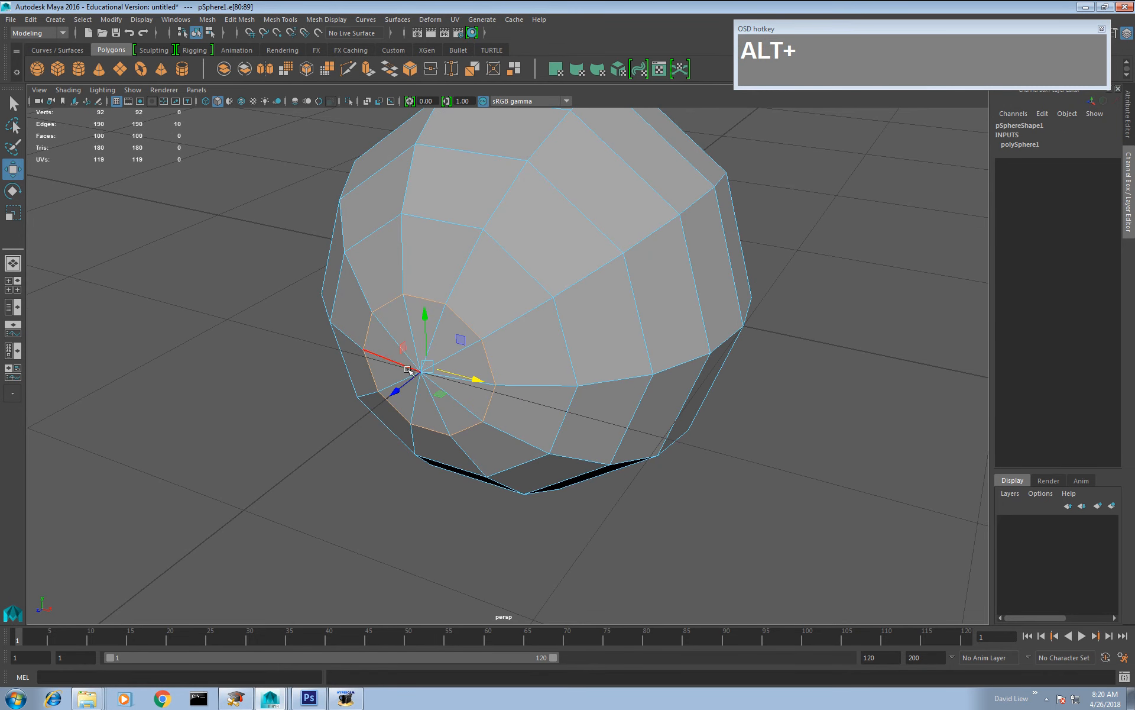
left_click_drag(408, 370, 503, 383, "alt")
key("r")
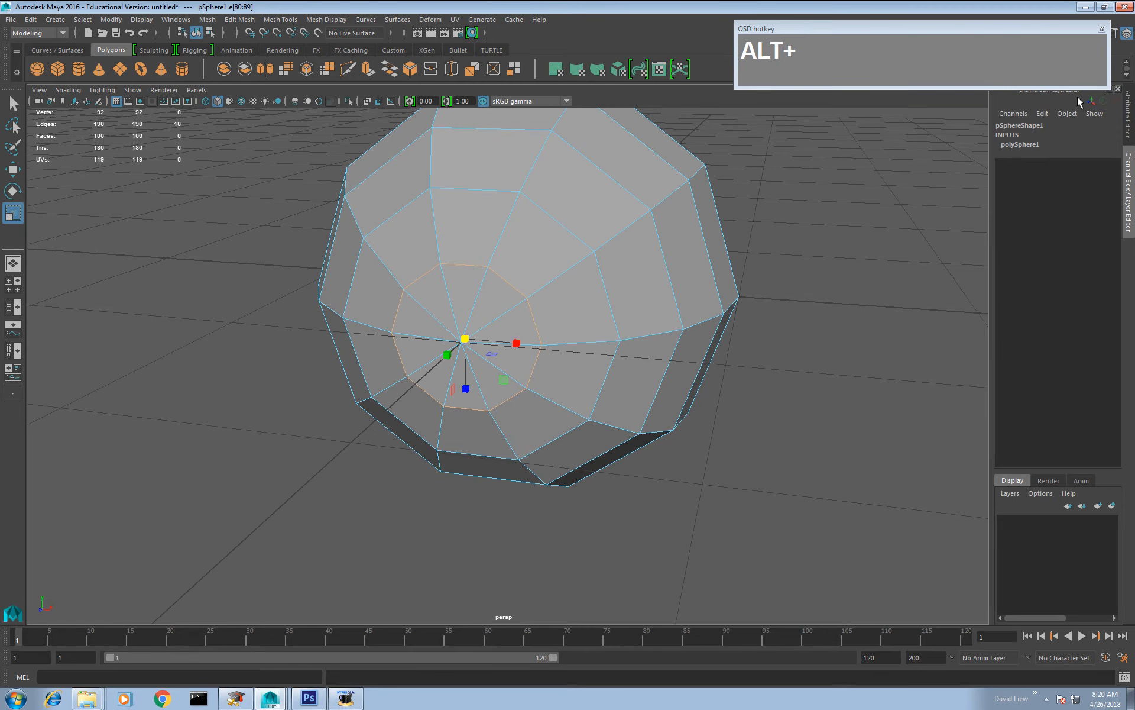
Step: Set the transform constraint to Edge Slide and try scaling the selected edge loop
left_click(1086, 33)
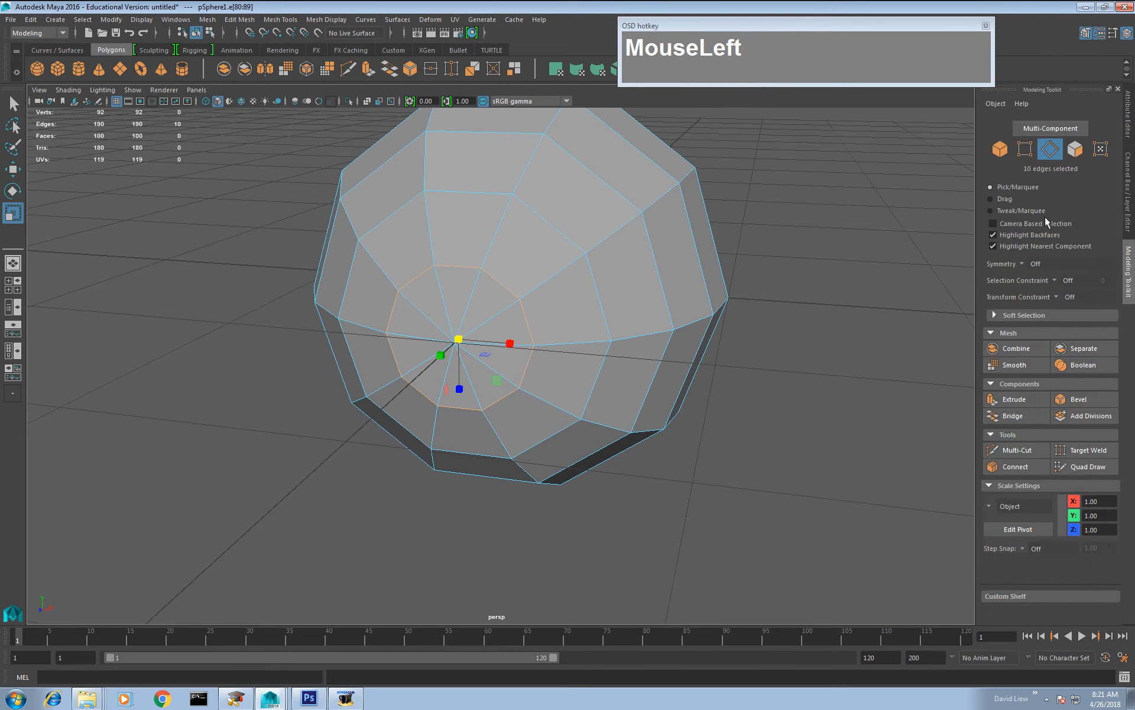
left_click(1057, 296)
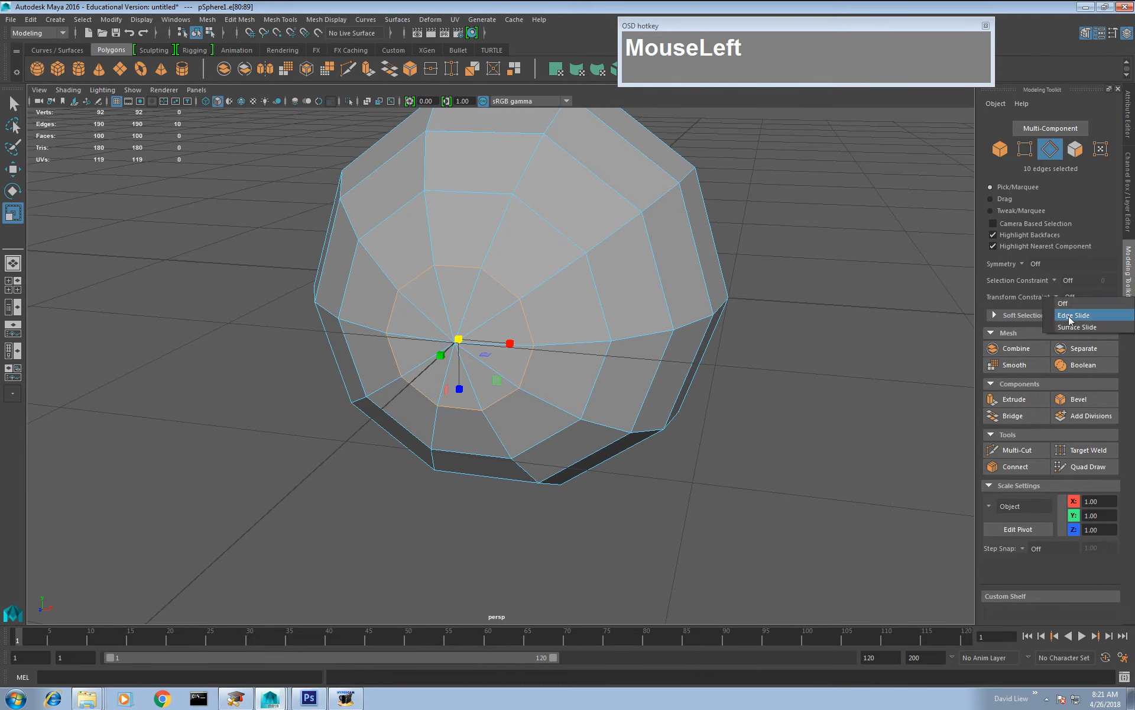
left_click(1071, 316)
left_click_drag(458, 338, 436, 344)
key("ctrl+z")
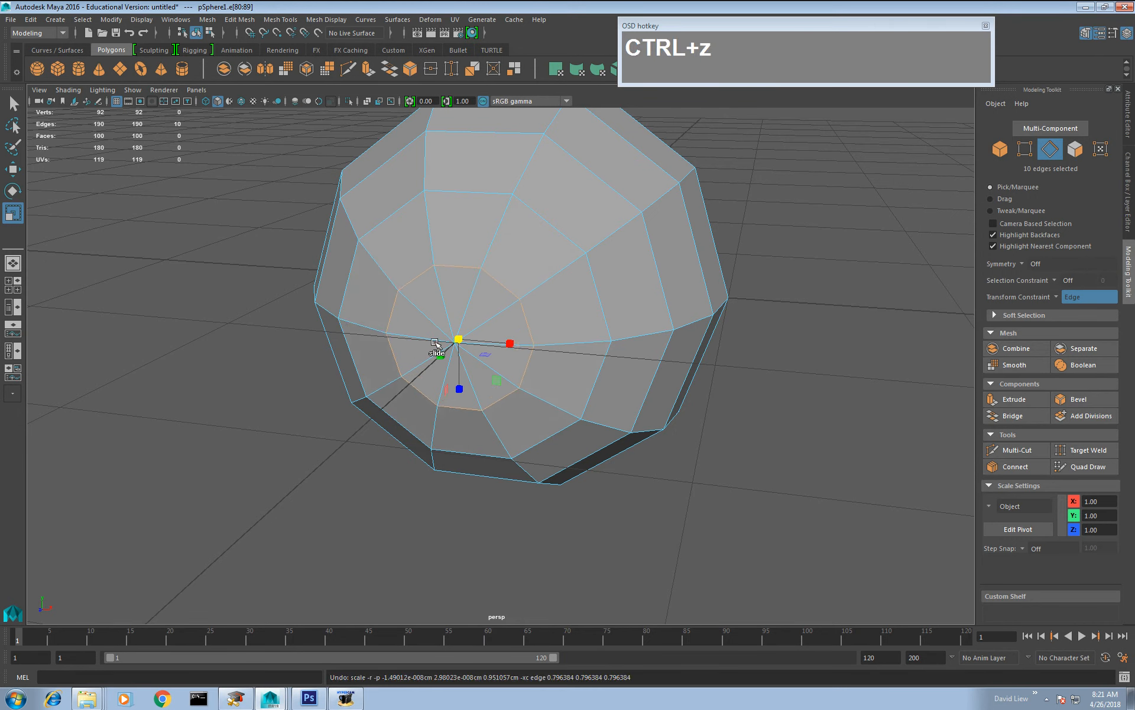
Step: Switch to the Move tool and set the transform constraint back to Off
key("w")
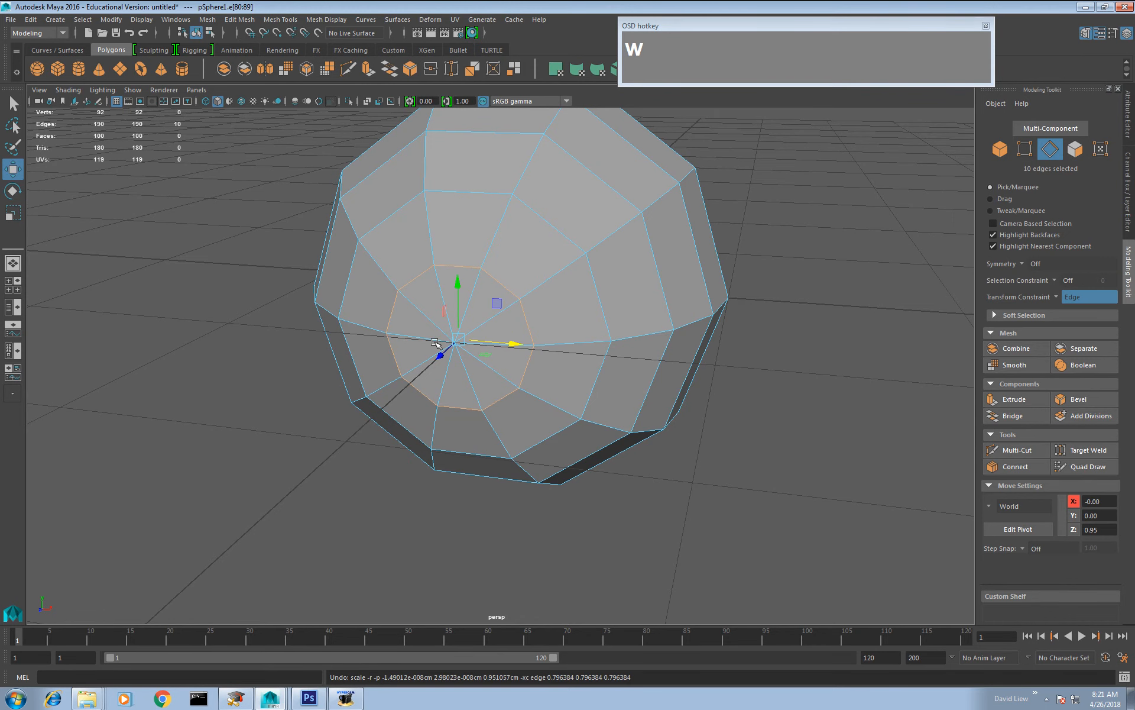
left_click_drag(420, 344, 489, 332, "alt")
scroll(489, 332, "up", 3)
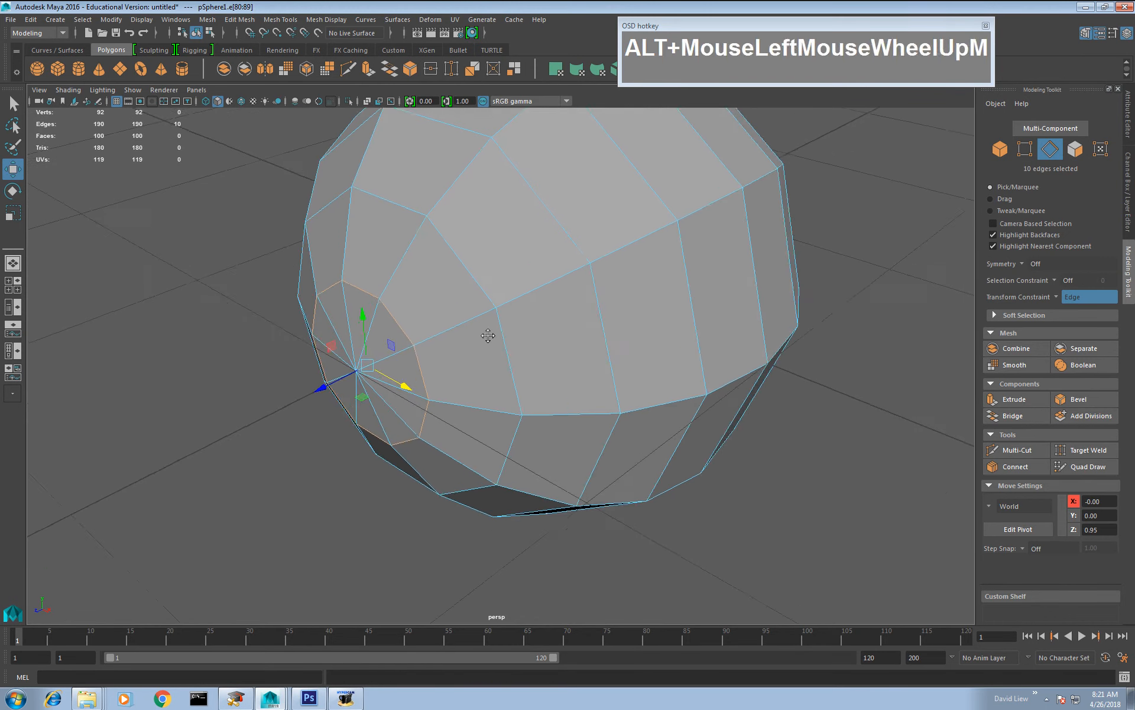
left_click(1058, 299)
left_click(1067, 300)
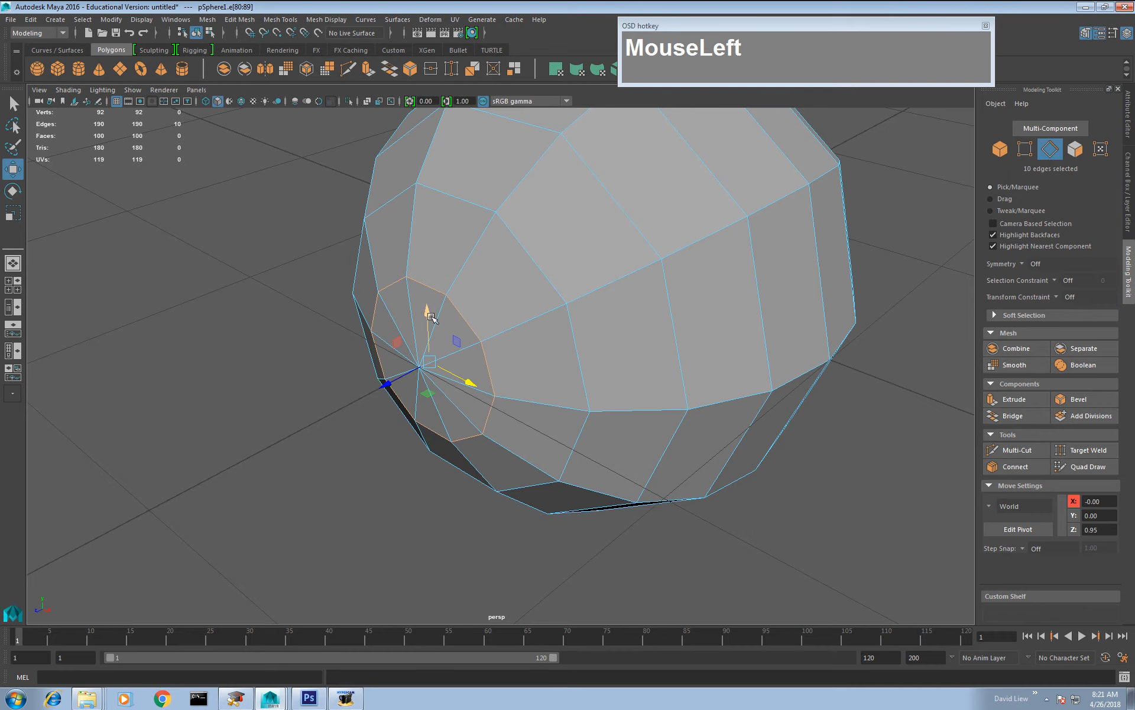
Step: Detach the sphere's pole cap along the selected edge loop and try moving the cap's faces
middle_click_drag(432, 326, 499, 326, "alt")
key("shift")
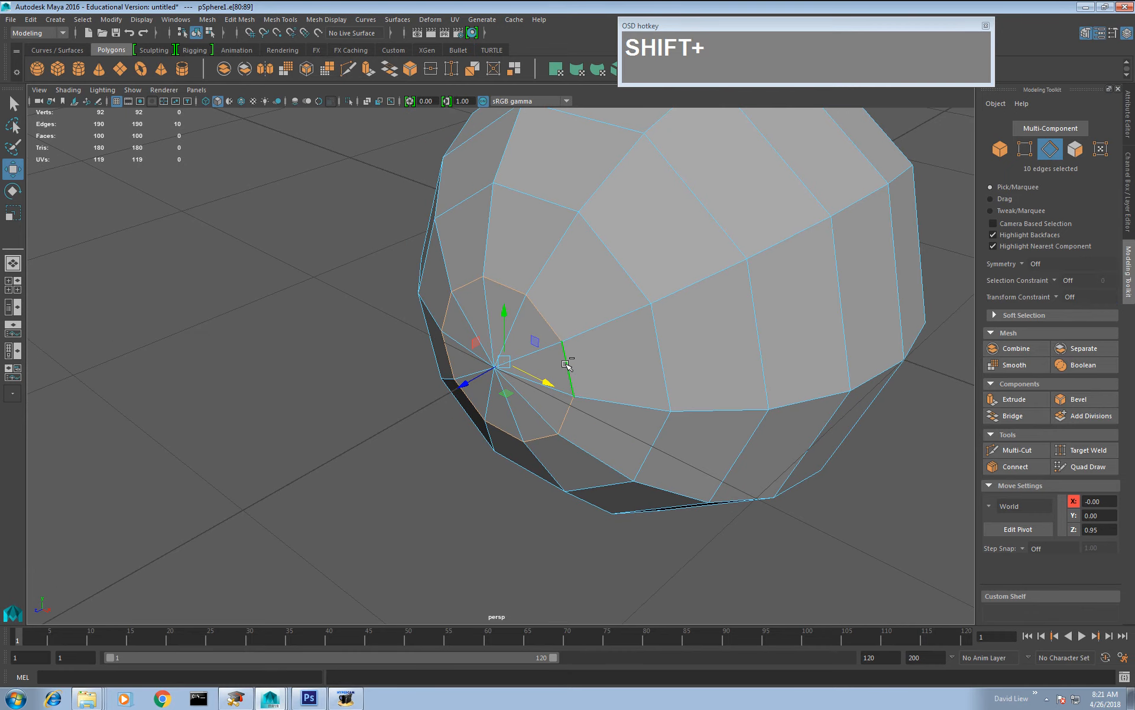
right_click_drag(566, 364, 544, 379, "shift")
left_click_drag(547, 344, 502, 379)
key("ctrl+z")
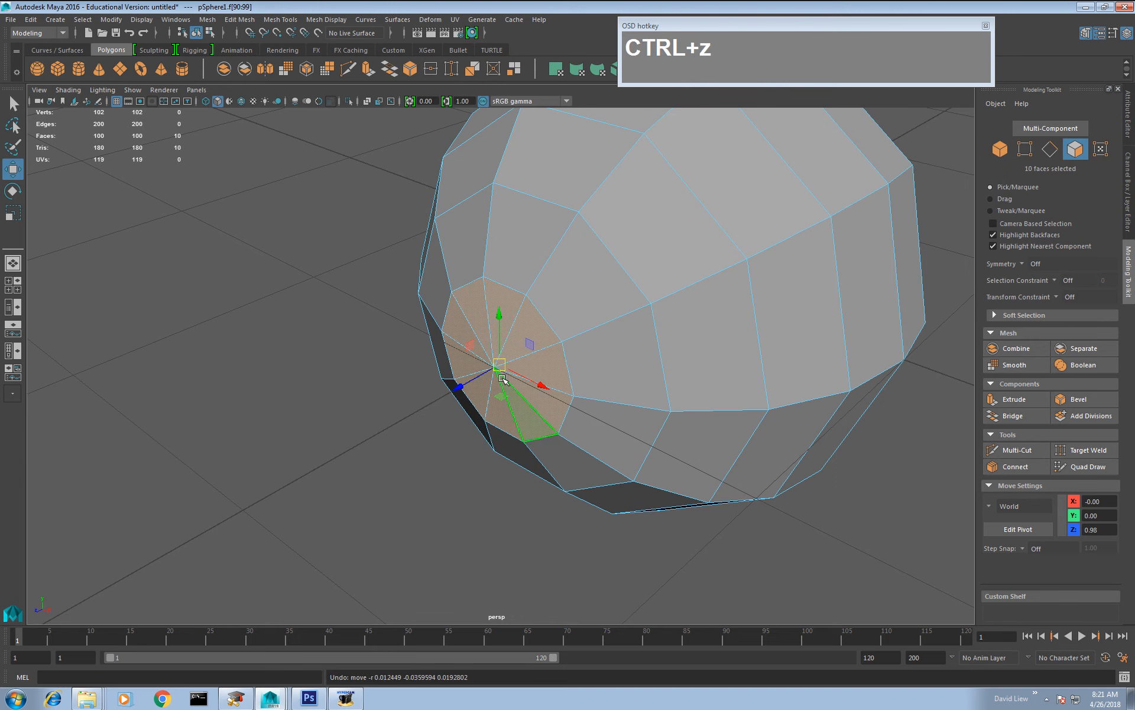
Step: Turn on smooth mesh preview and pull the cap's pole vertex outward to about 1.09 in Z
right_click_drag(492, 367, 438, 365)
left_click(496, 371)
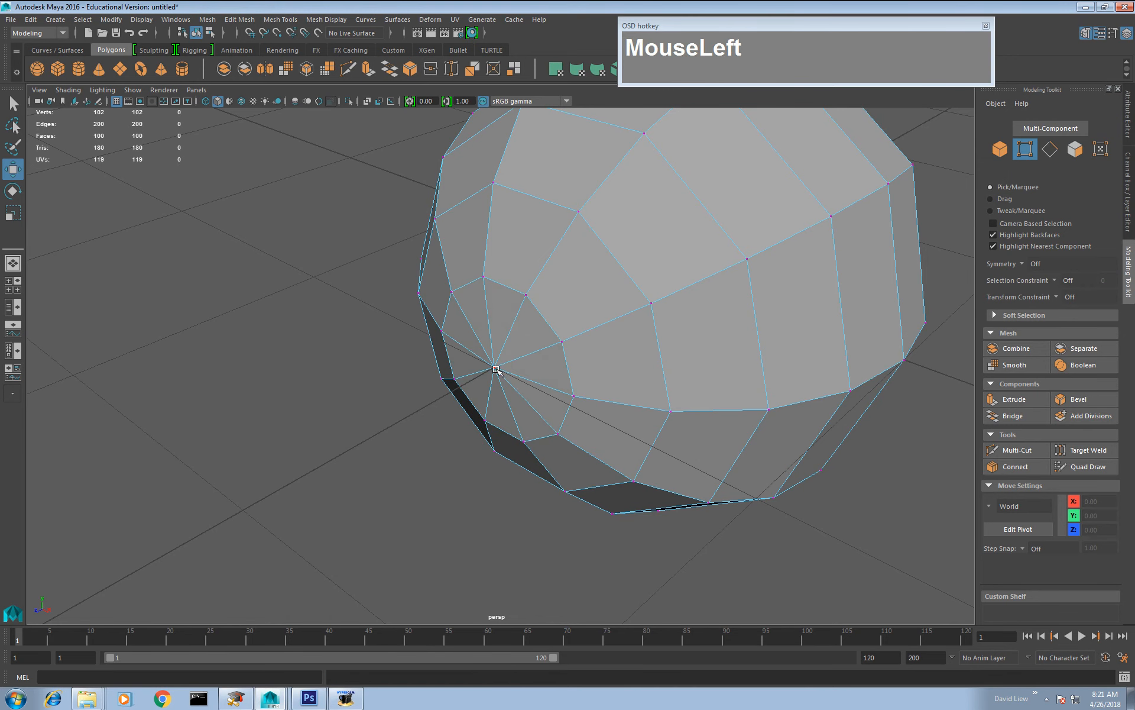
left_click_drag(496, 371, 470, 382, "alt")
right_click_drag(470, 381, 482, 385, "alt")
left_click_drag(482, 384, 529, 367, "alt")
key("3")
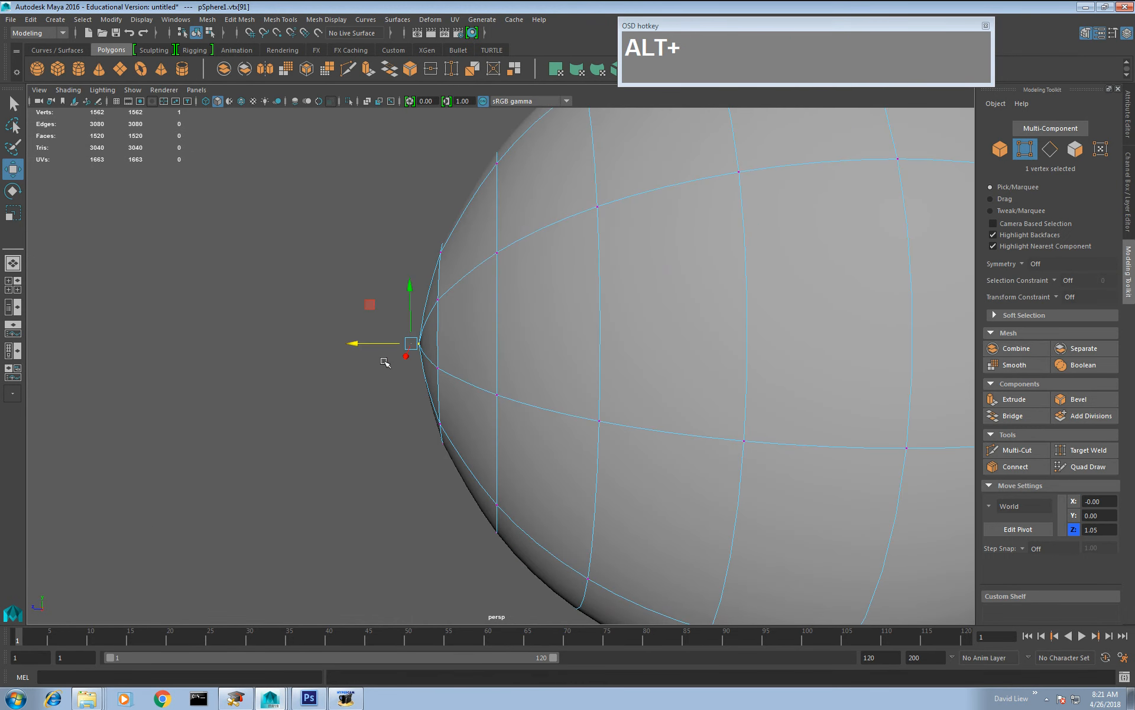
left_click_drag(384, 345, 373, 347)
Step: Select the ten edges radiating from the cap's pole vertex and insert an edge loop across them with Connect
left_click_drag(372, 348, 514, 375, "alt")
right_click_drag(494, 311, 491, 272)
left_click(512, 312)
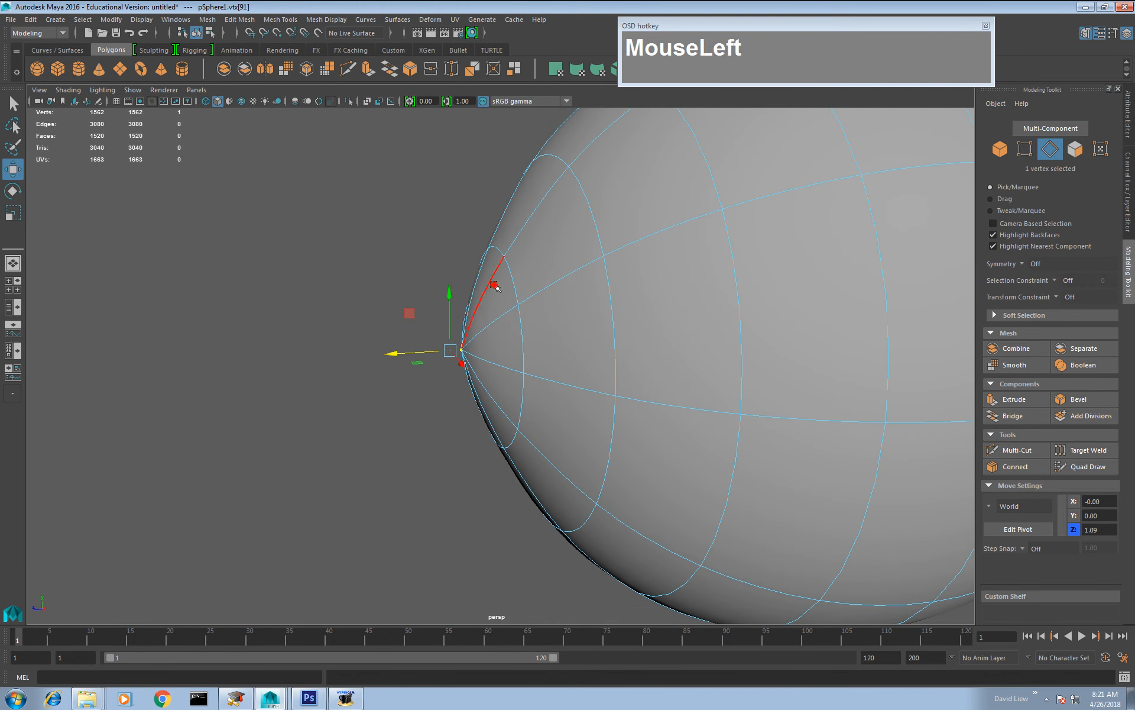
left_click(512, 312, "shift")
left_click(488, 402, "shift")
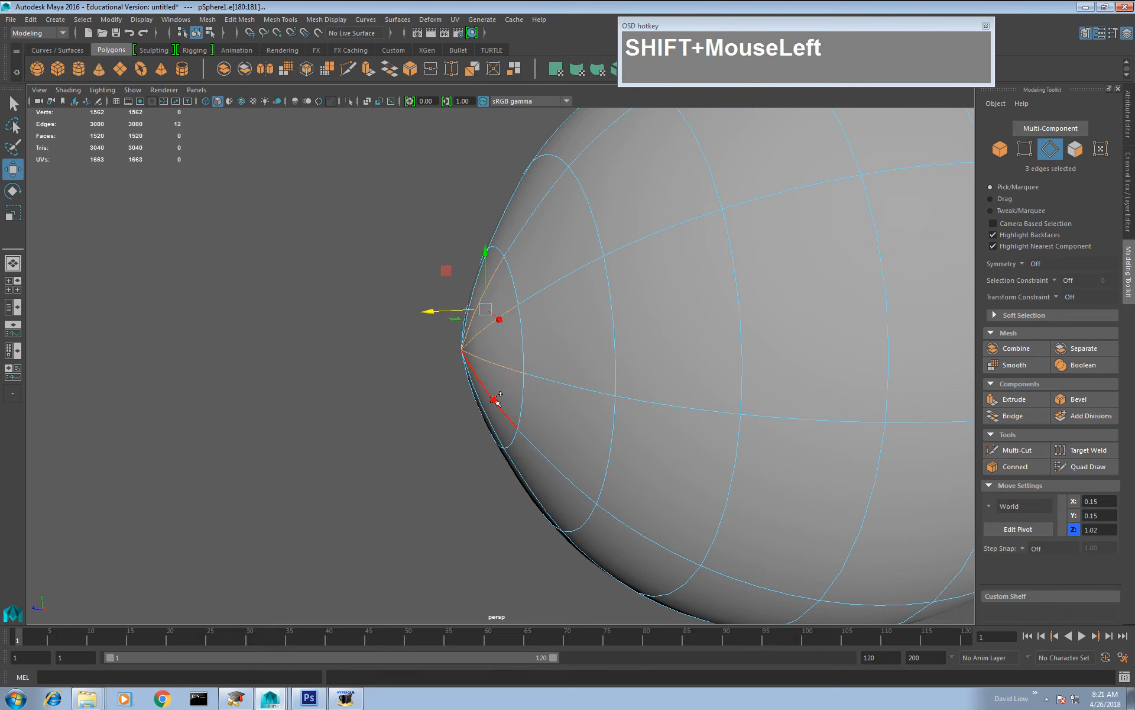
left_click_drag(488, 402, 692, 355, "alt")
left_click(694, 358, "shift")
left_click(670, 358, "shift")
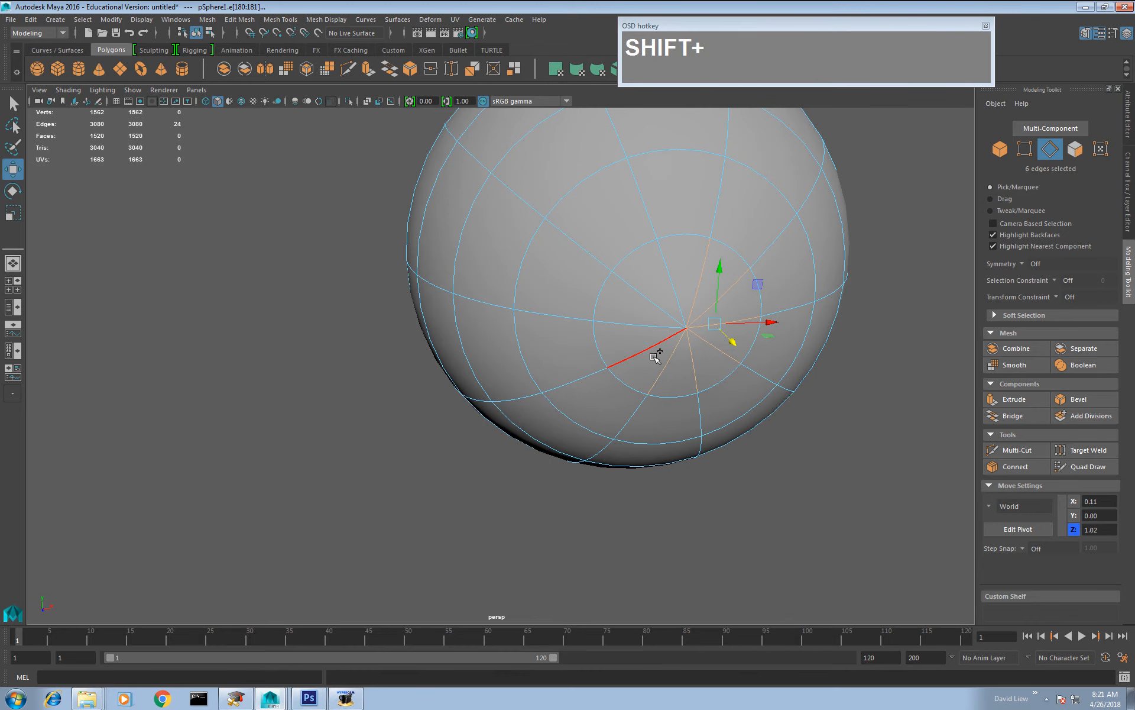
left_click(656, 353, "shift")
left_click(641, 322, "shift")
left_click(646, 306, "shift")
left_click(661, 280, "shift")
left_click_drag(660, 281, 526, 331, "alt")
left_click(1006, 470)
key("w")
Step: Convert the new edge loop selection to vertices and move them back along Z to about 1.01
left_click_drag(624, 358, 559, 361, "alt")
left_click_drag(461, 380, 682, 343, "alt")
key("r")
key("w")
key("alt+r")
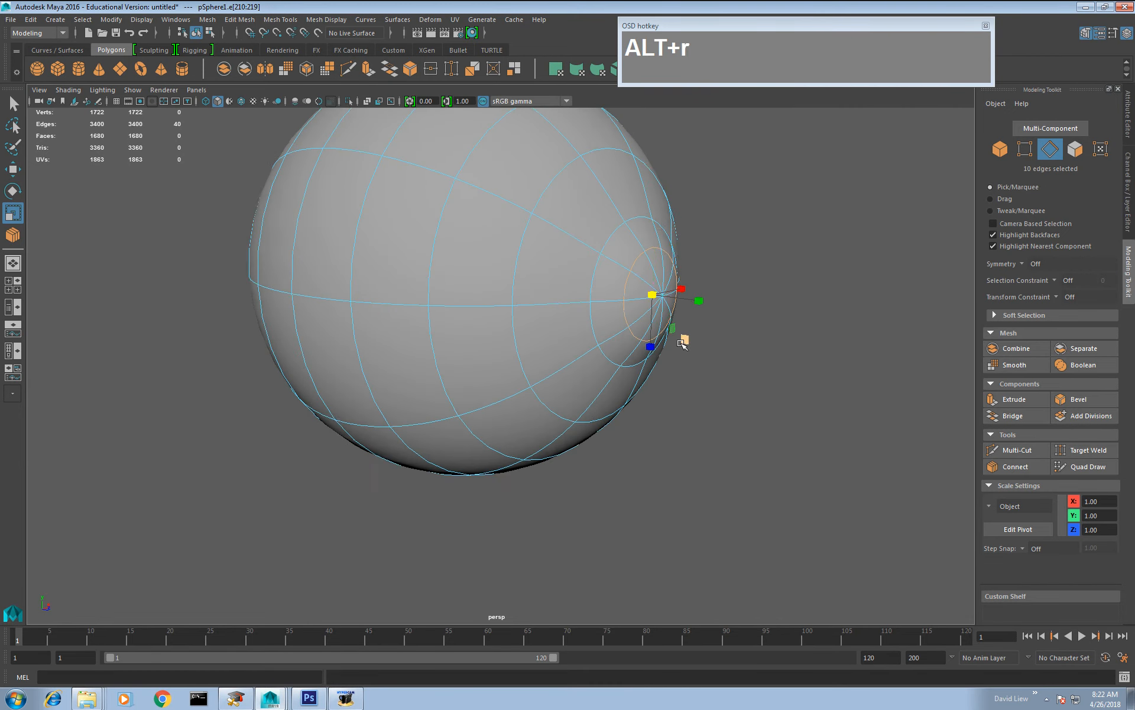
middle_click_drag(683, 343, 662, 388, "alt")
left_click_drag(663, 387, 541, 449, "alt")
left_click(647, 304)
key("w")
right_click_drag(541, 449, 533, 332, "alt")
middle_click_drag(532, 331, 507, 317, "alt")
left_click(1025, 149, "ctrl")
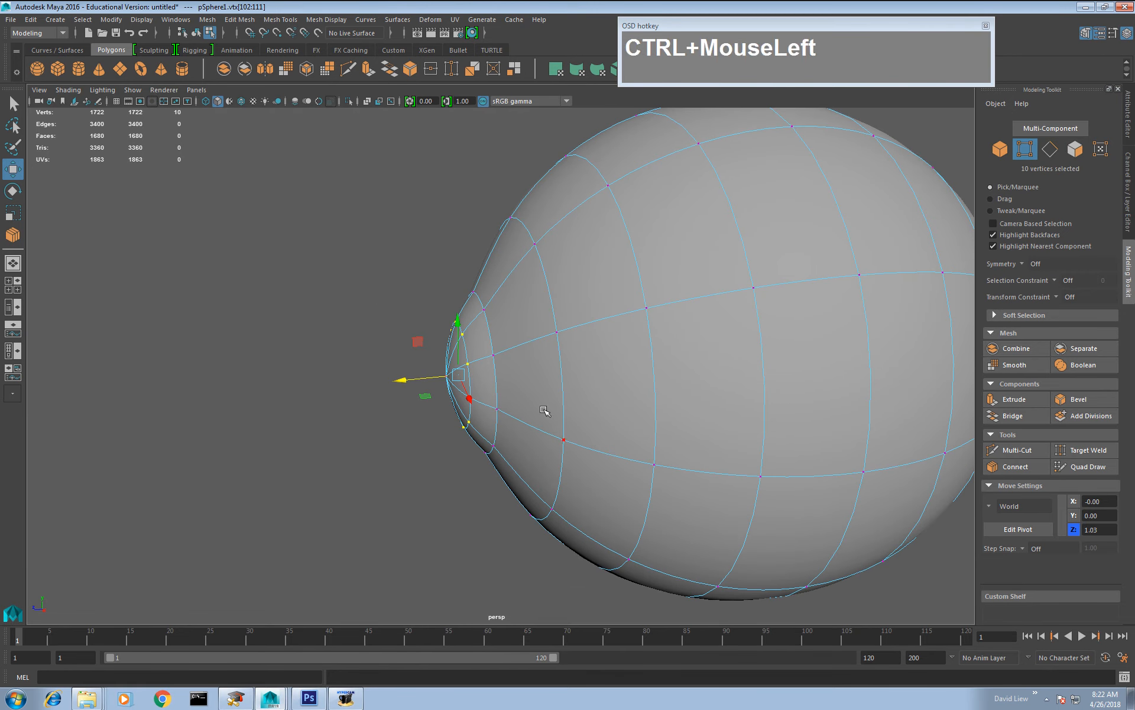
left_click_drag(544, 410, 491, 361, "alt")
left_click_drag(381, 269, 449, 455, "ctrl+shift")
left_click_drag(392, 359, 412, 361)
Step: Scale the new ring of vertices outward to round the cornea bulge
left_click_drag(444, 286, 437, 451)
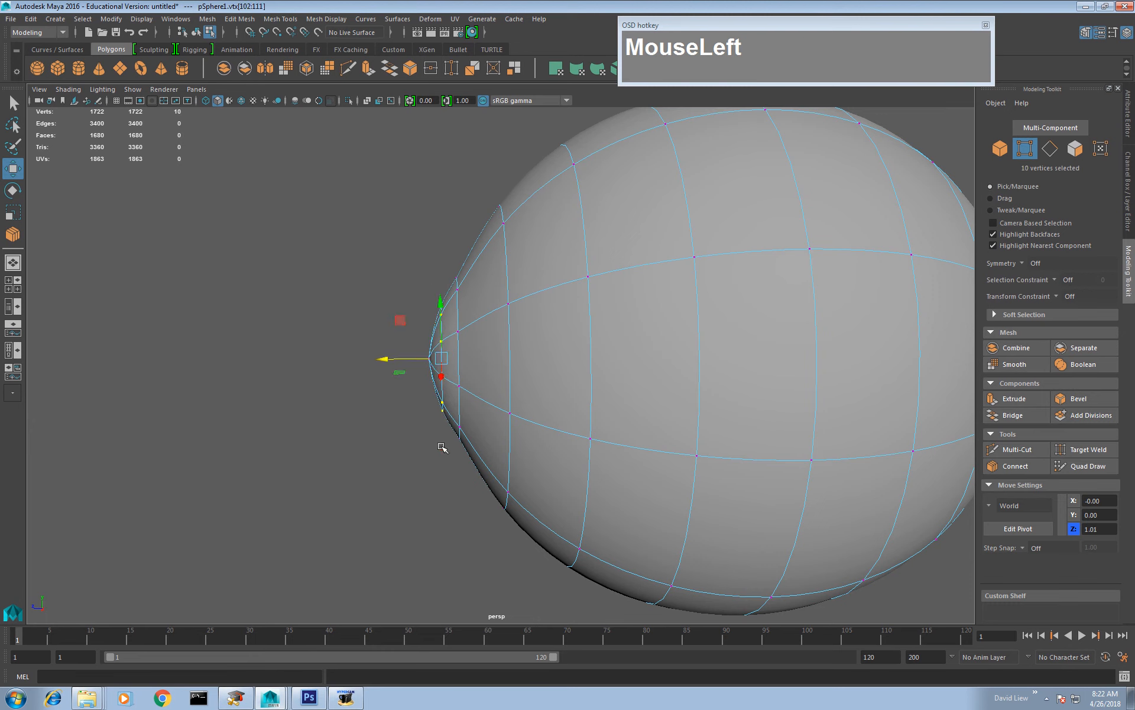
key("r")
left_click_drag(440, 360, 565, 361)
key("w")
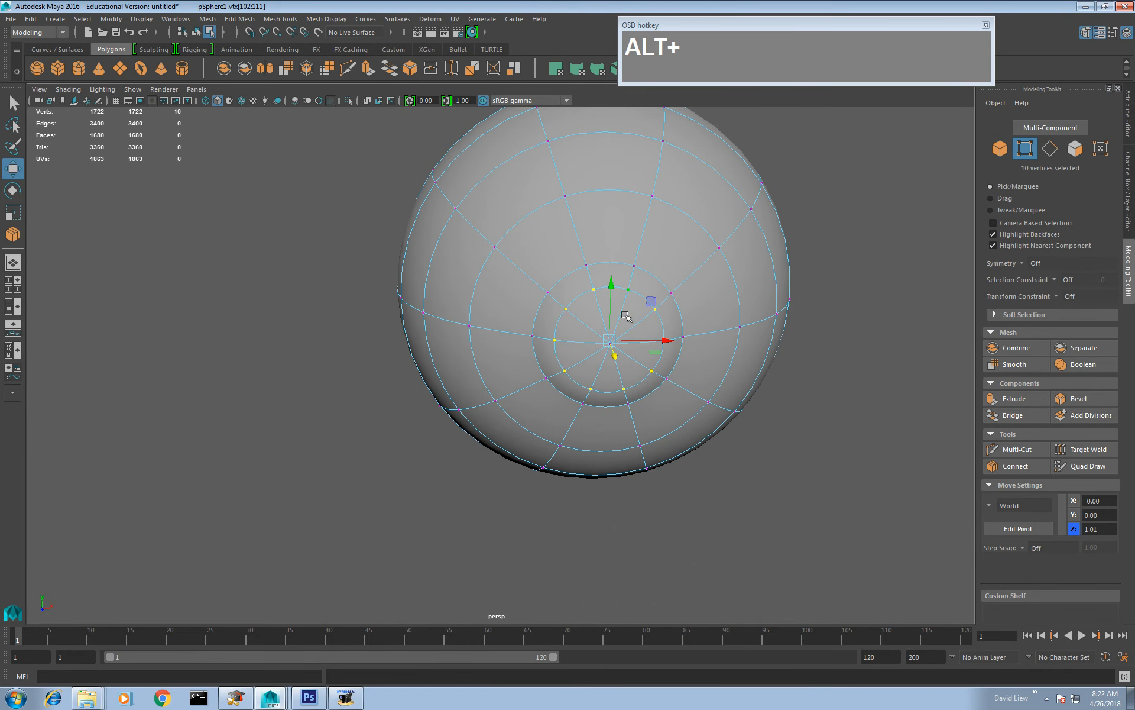
Step: Select the 20 faces of the pole cap and duplicate them as a separate mesh
right_click_drag(625, 316, 652, 357)
left_click_drag(650, 355, 506, 365, "alt")
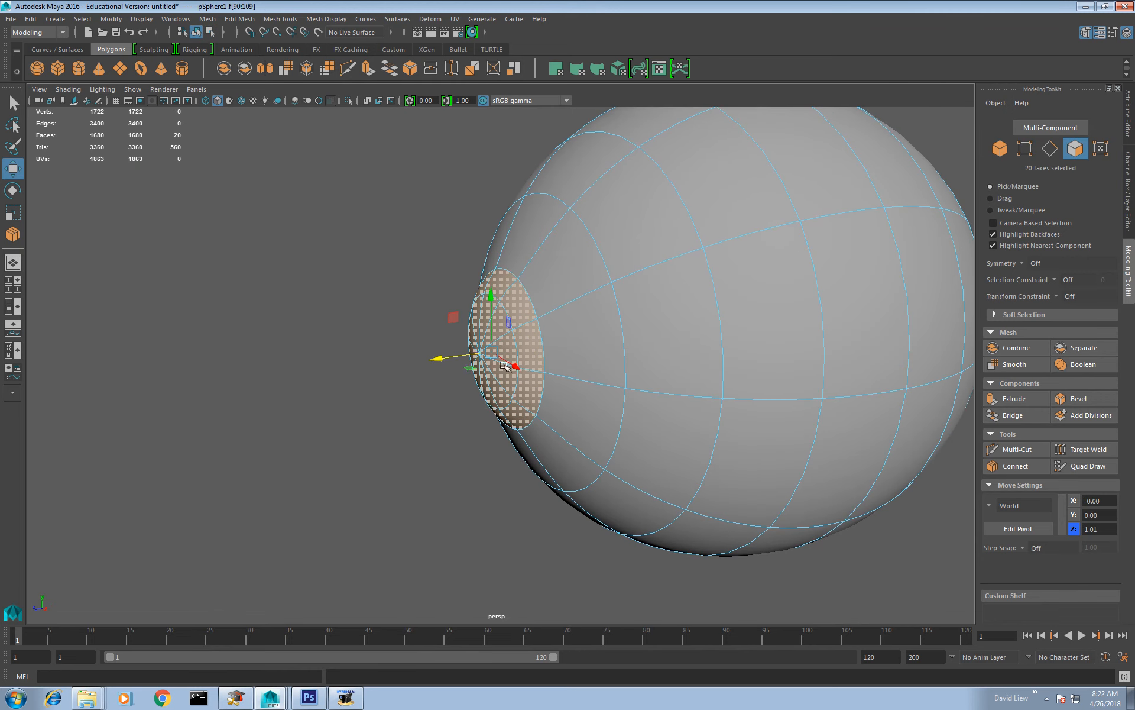
mouse_move(454, 319)
middle_mouse_down()
mouse_move(431, 321)
mouse_move(449, 307)
middle_mouse_up()
key("ctrl+z")
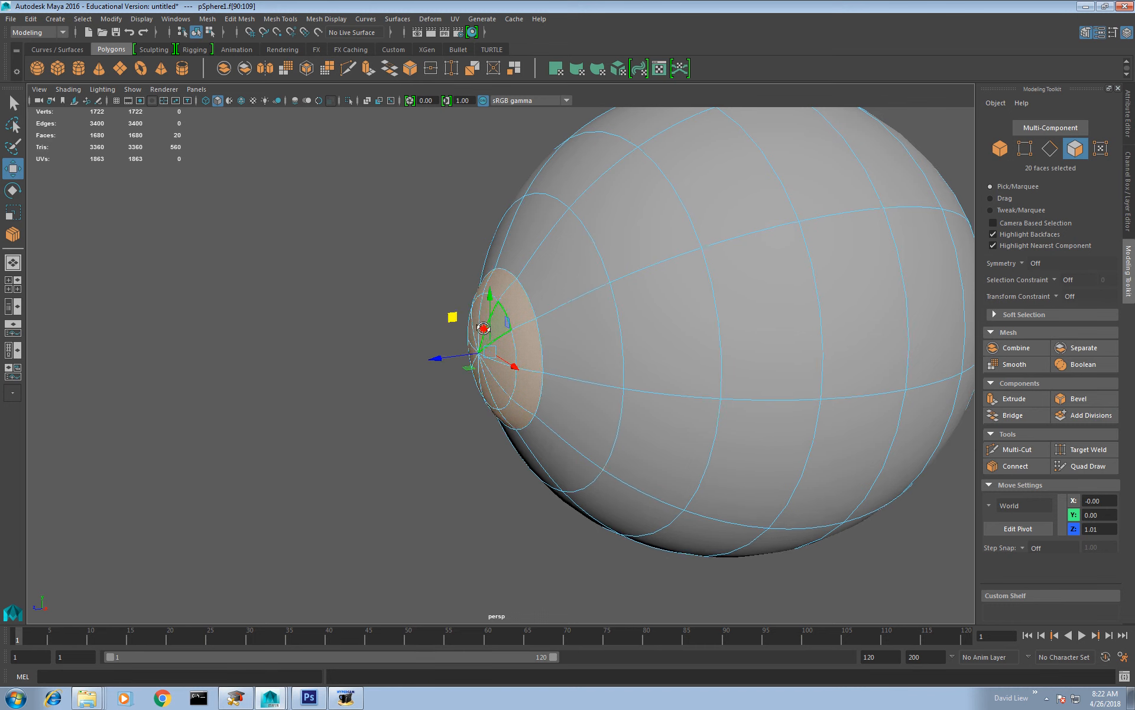
left_click_drag(452, 318, 490, 377, "alt")
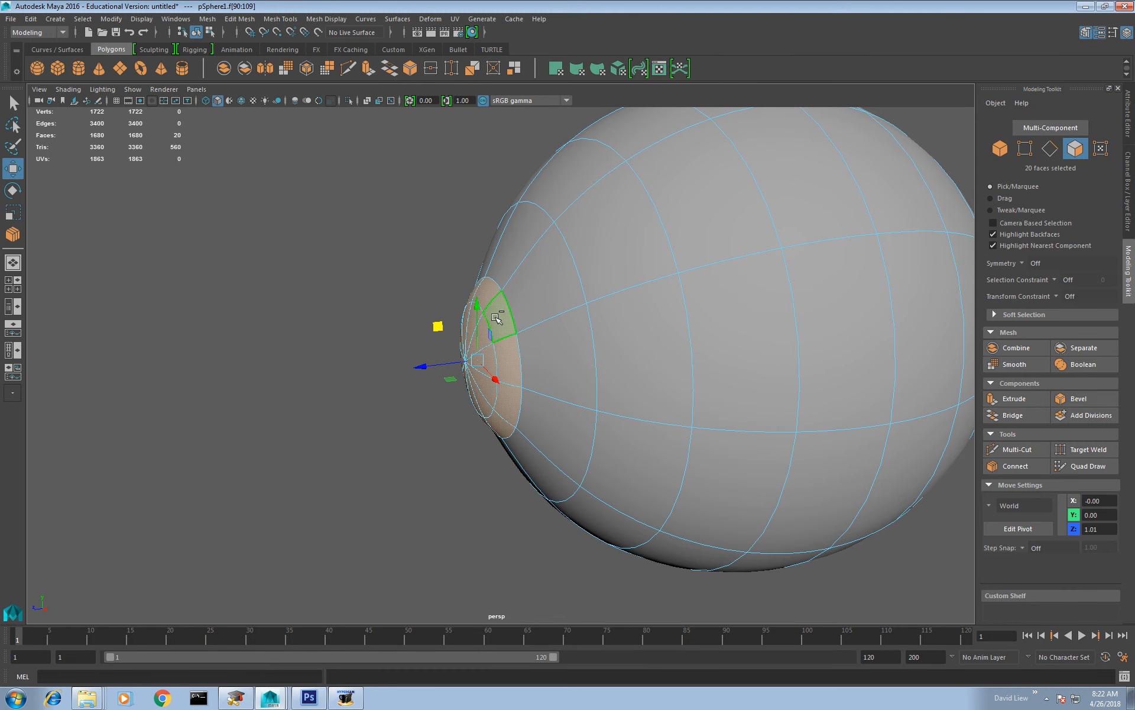
right_click_drag(496, 319, 502, 484, "shift")
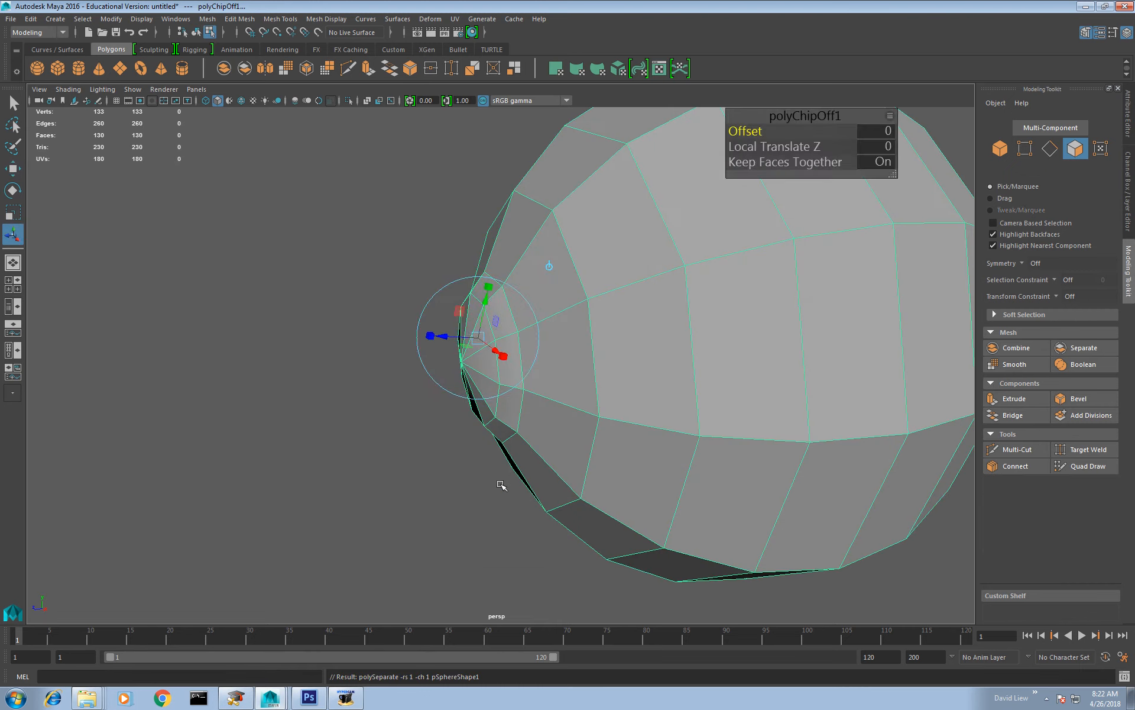
Step: Select the duplicated cap mesh in object mode and try moving it outward along Z
key("w")
right_click_drag(523, 315, 576, 299)
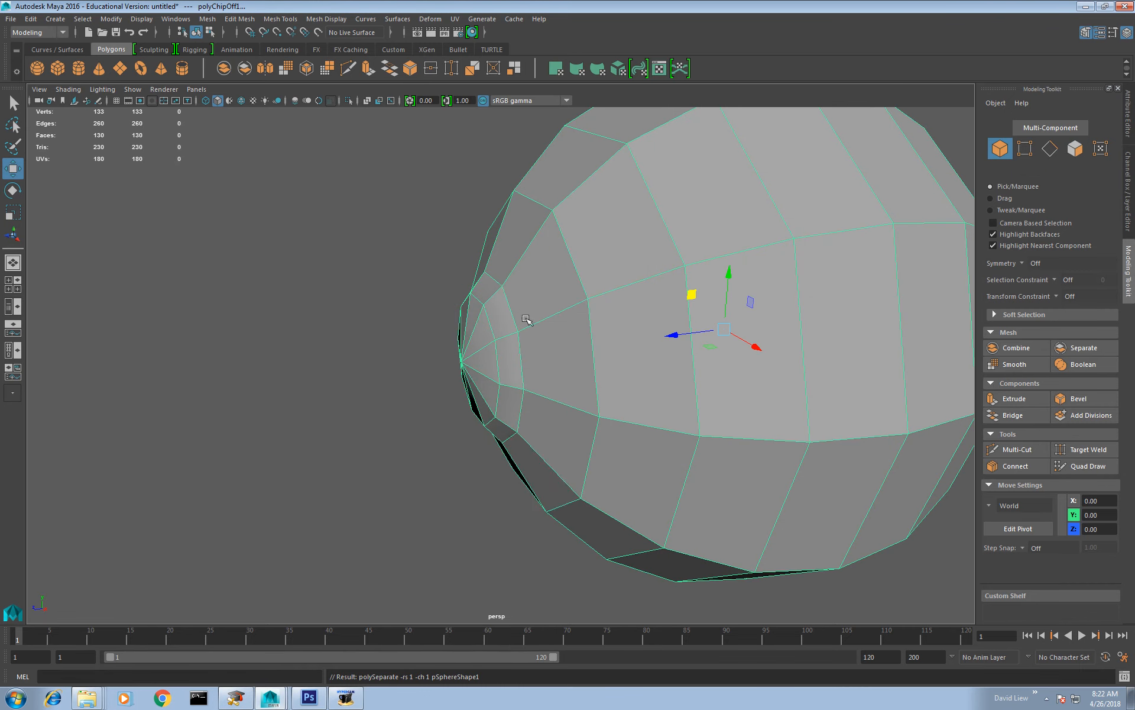
left_click(473, 364)
left_click_drag(682, 339, 611, 352)
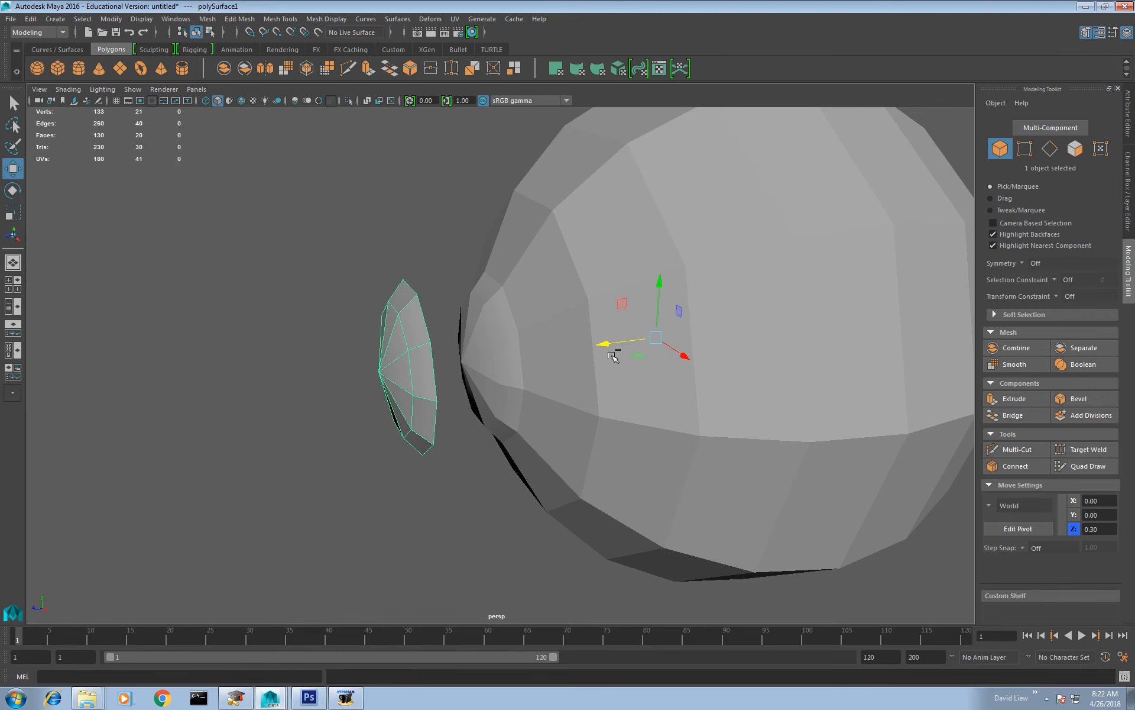
key("ctrl+z")
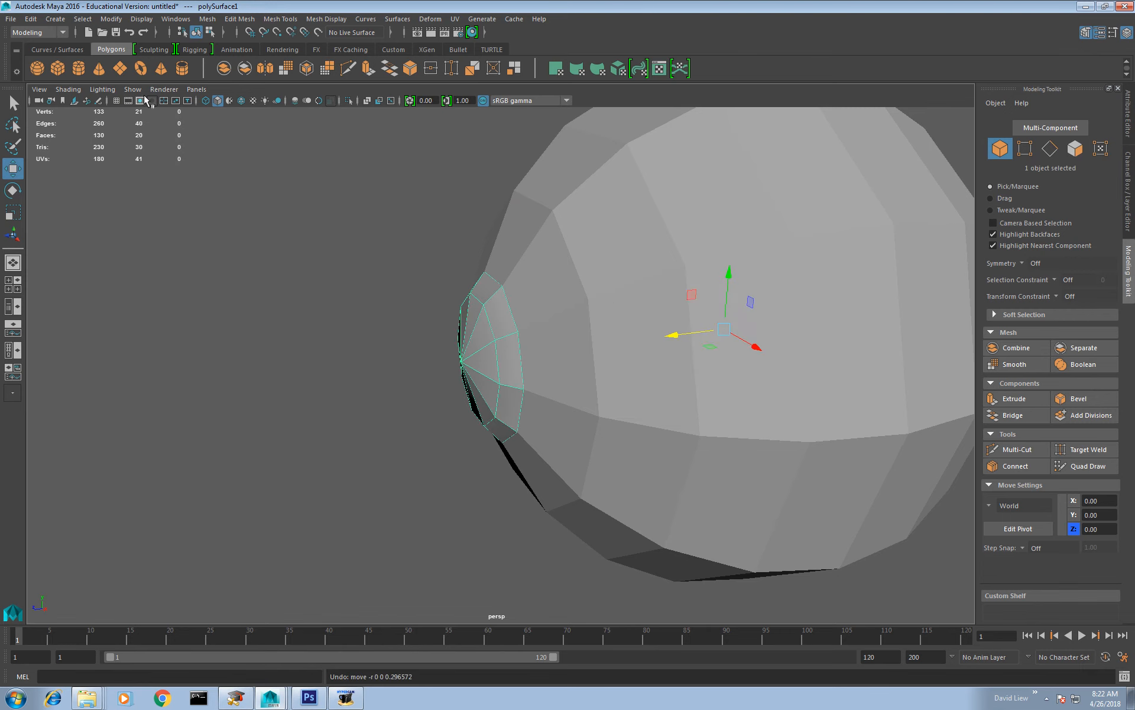
Step: Center the duplicated cap's pivot and try rotating the cap freehand about Z
left_click(111, 19)
left_click(136, 95)
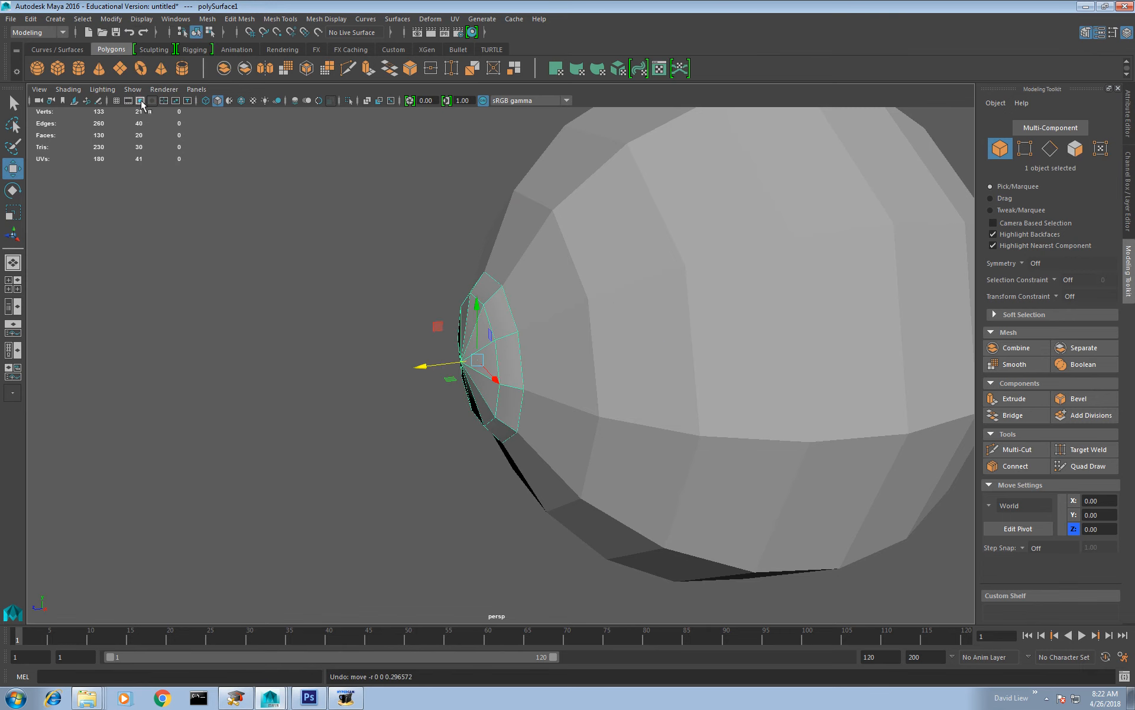
left_click_drag(497, 296, 686, 307, "alt")
middle_click_drag(687, 307, 652, 375, "alt")
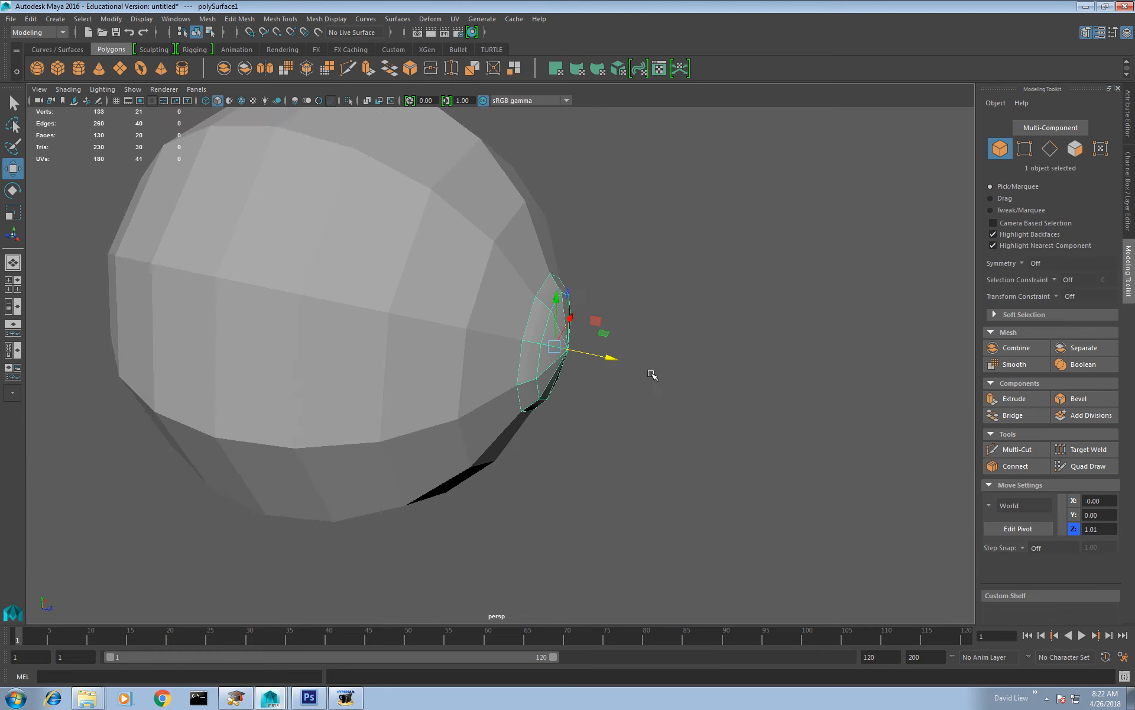
scroll(638, 362, "up", 3)
key("e")
left_click_drag(616, 348, 522, 183)
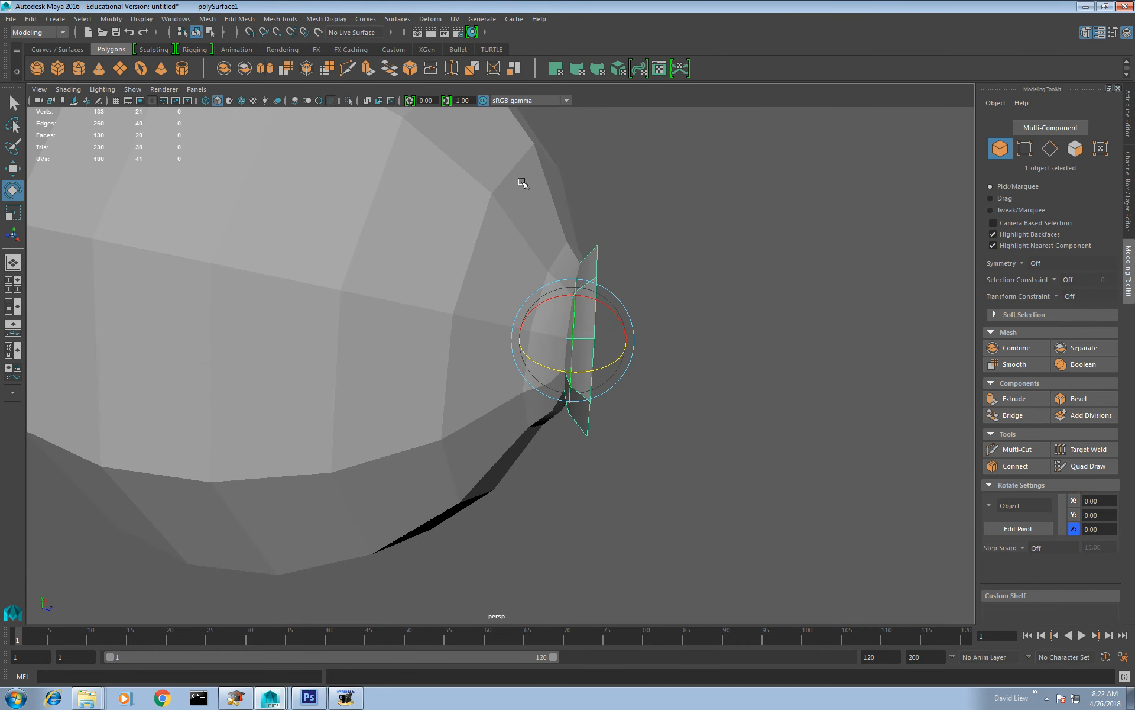
key("ctrl+z")
Step: Set the duplicated cap's Rotate Z to 180 so it faces inward
left_click(1131, 123)
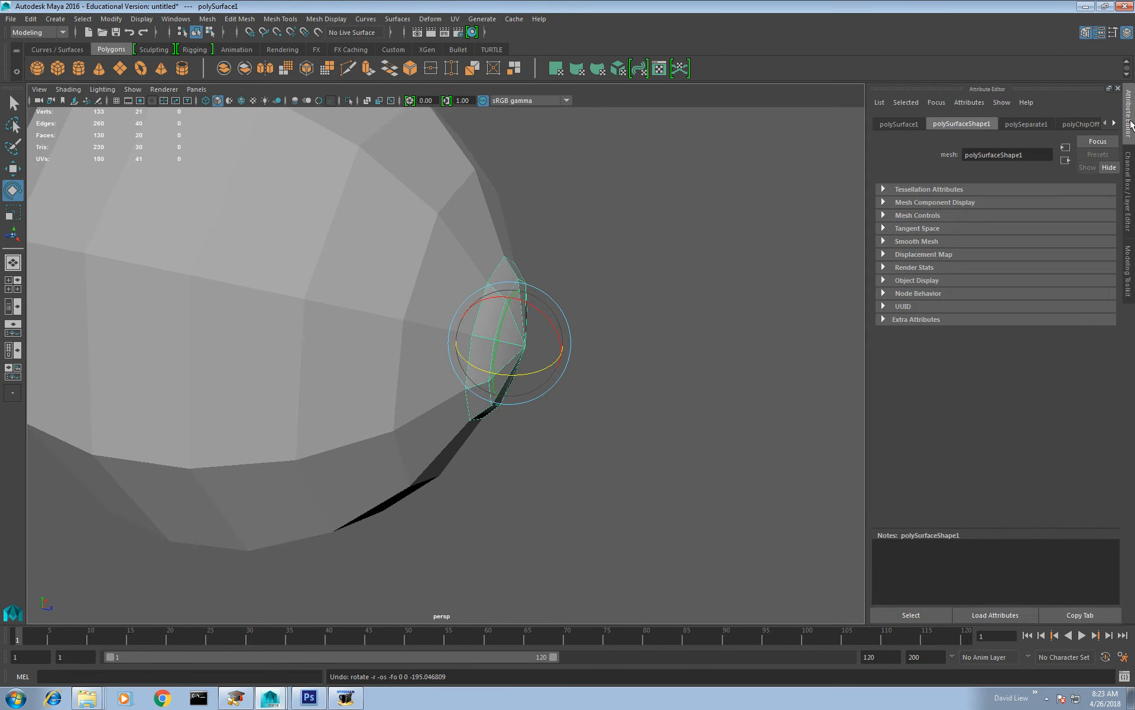
left_click(1131, 187)
left_click_drag(618, 375, 630, 364)
key("ctrl+z")
left_click(1096, 182)
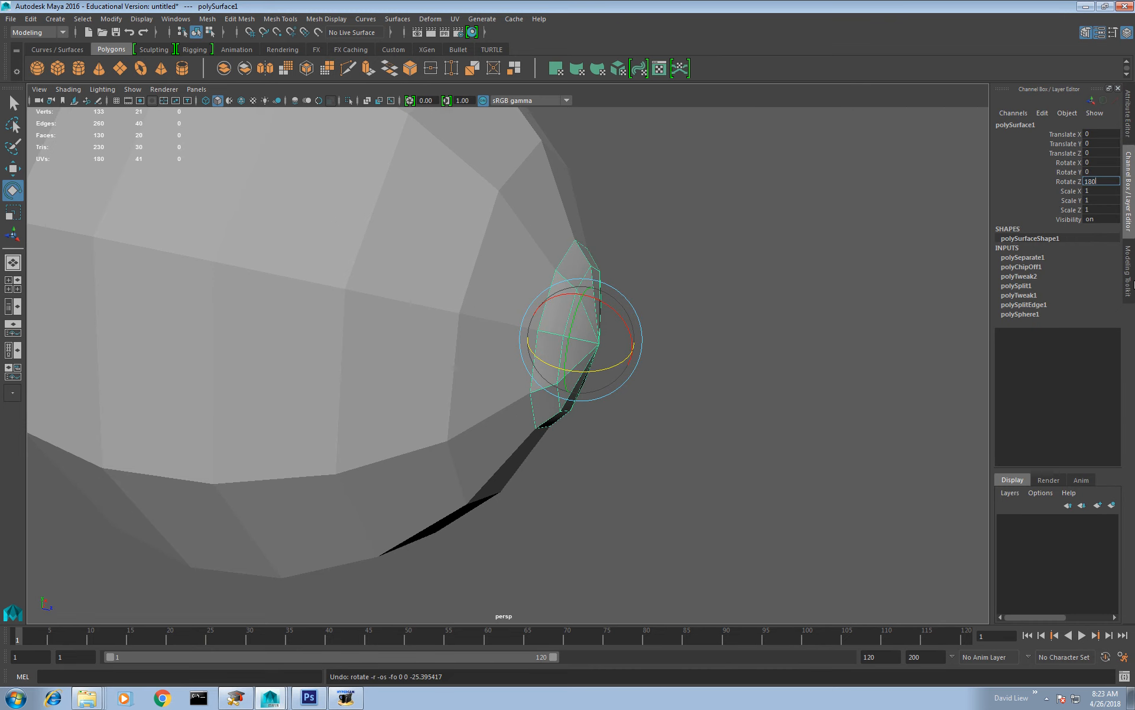
type("180")
key("Return")
Step: Display the viewport in wireframe and move the flipped cap inward along Z into the eyeball
key("w")
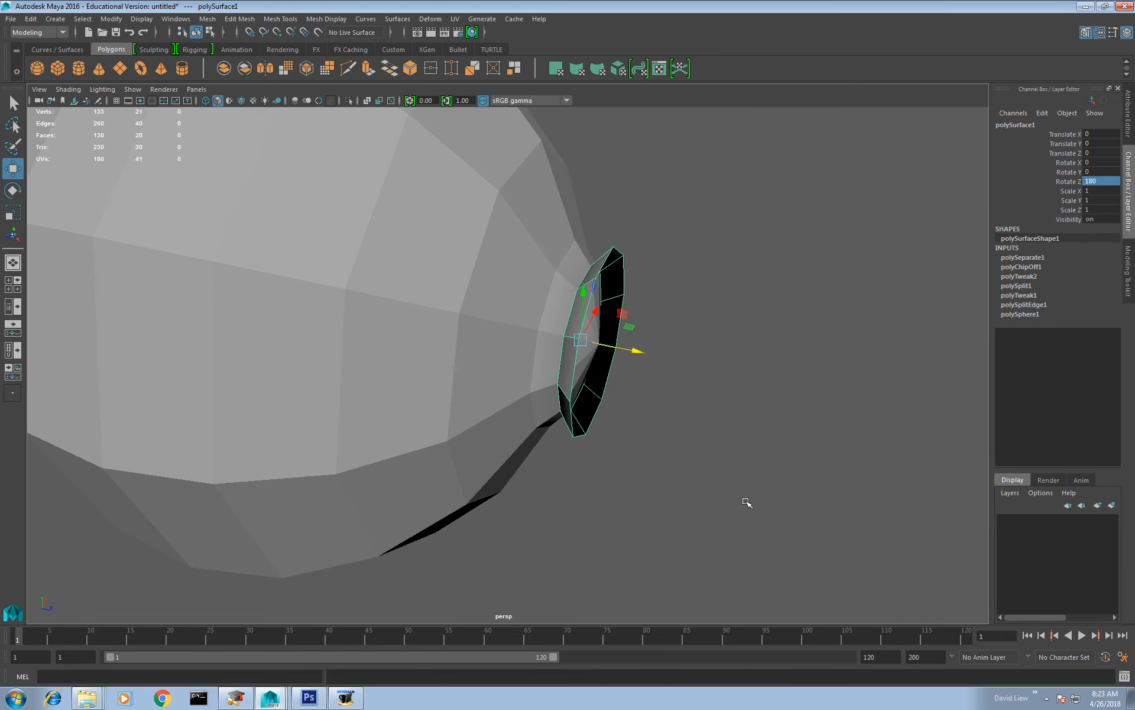
left_click(207, 100)
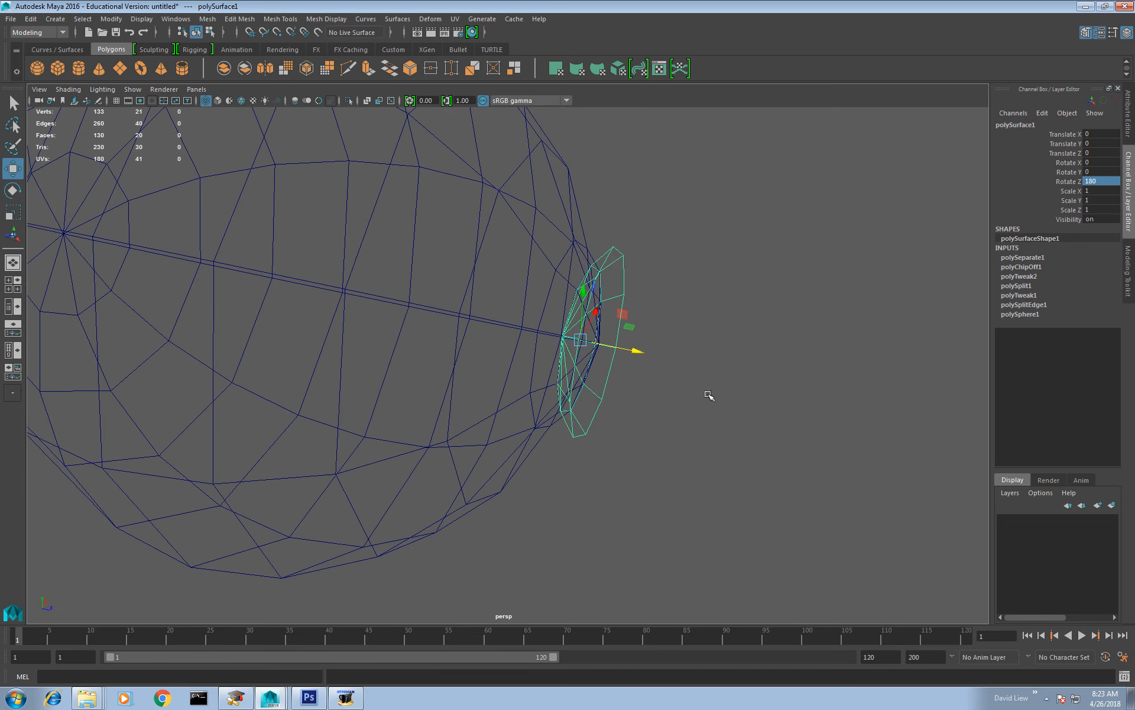
left_click_drag(640, 353, 556, 401)
Step: Select the flipped cap's center vertex and bevel it with a width of 0.25 to outline the pupil
right_click_drag(590, 380, 536, 370)
left_click(571, 392)
left_click_drag(571, 391, 627, 378, "alt")
left_click(1130, 278)
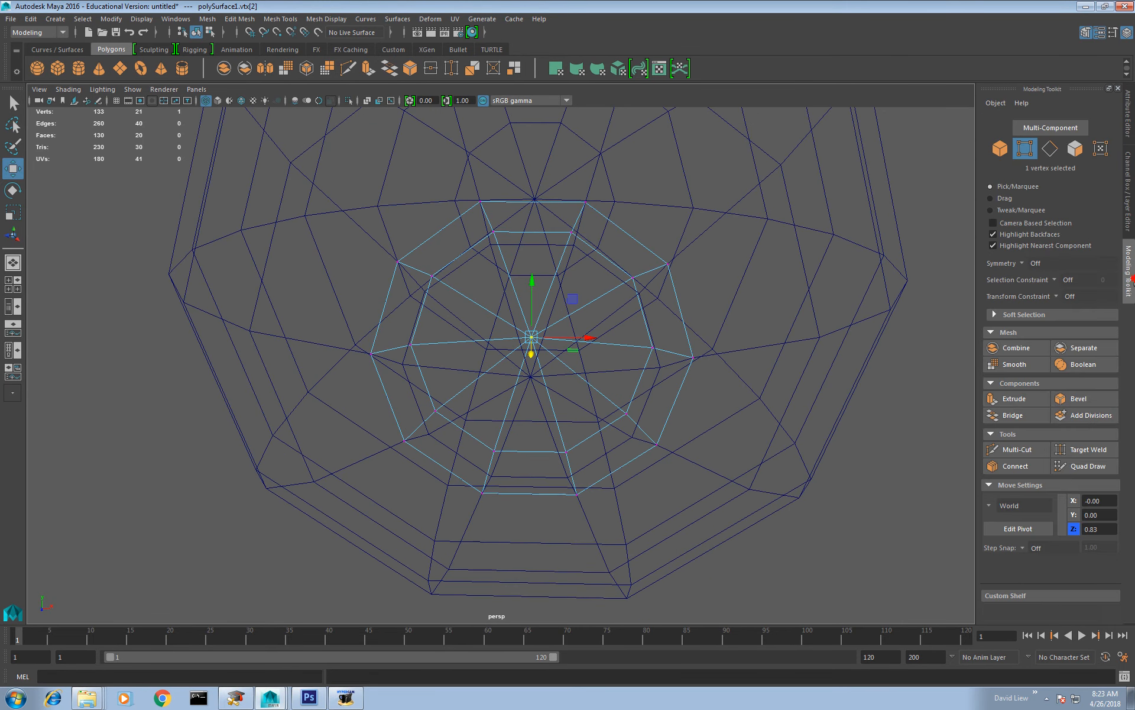
left_click(1078, 400)
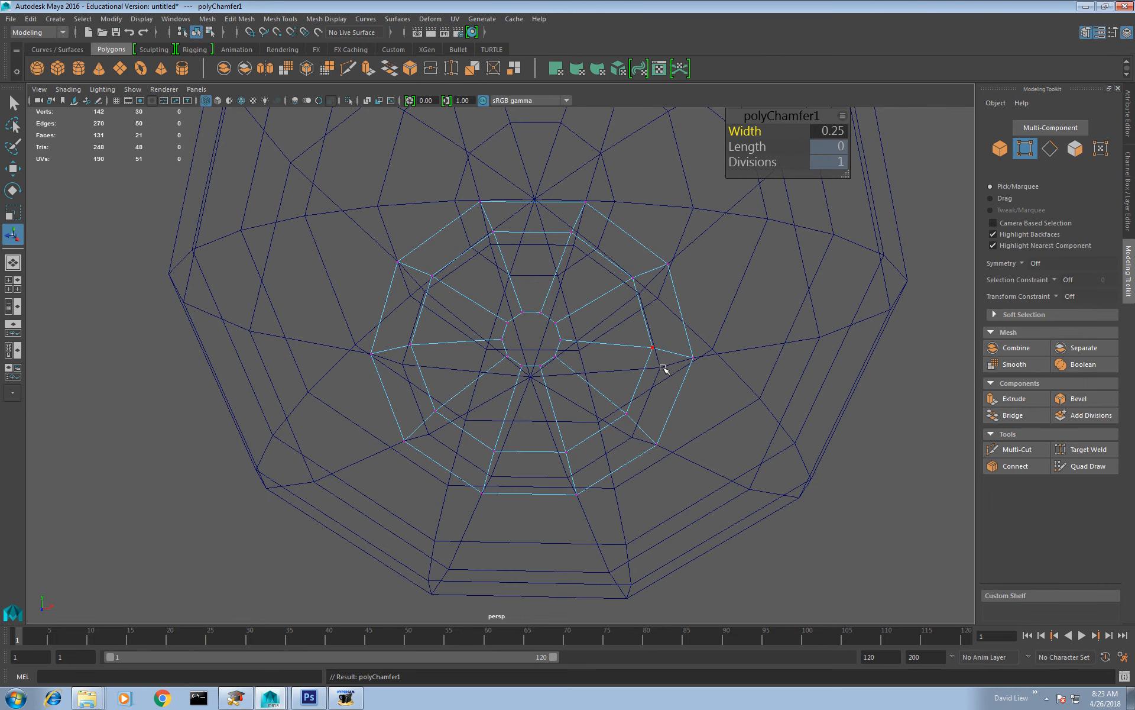
key("w")
left_click_drag(578, 307, 627, 320, "alt")
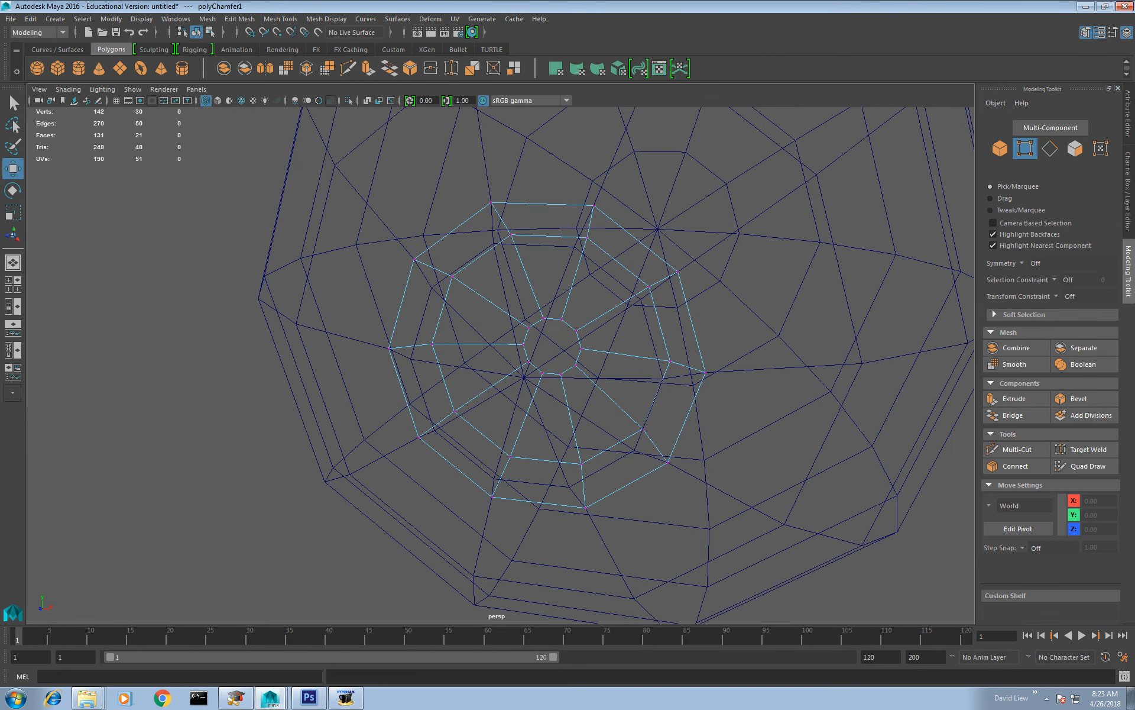
Step: Delete the small face at the center of the flipped cap to open the pupil hole
right_click_drag(560, 335, 558, 346)
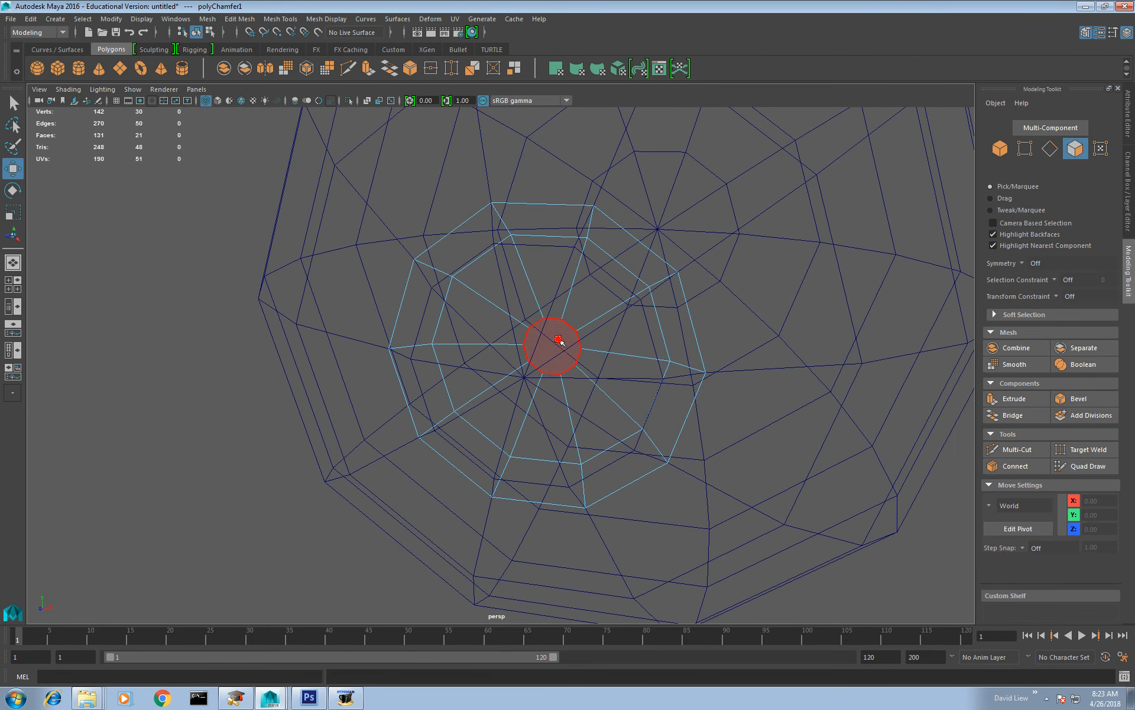
left_click(559, 340)
left_click_drag(569, 357, 589, 299)
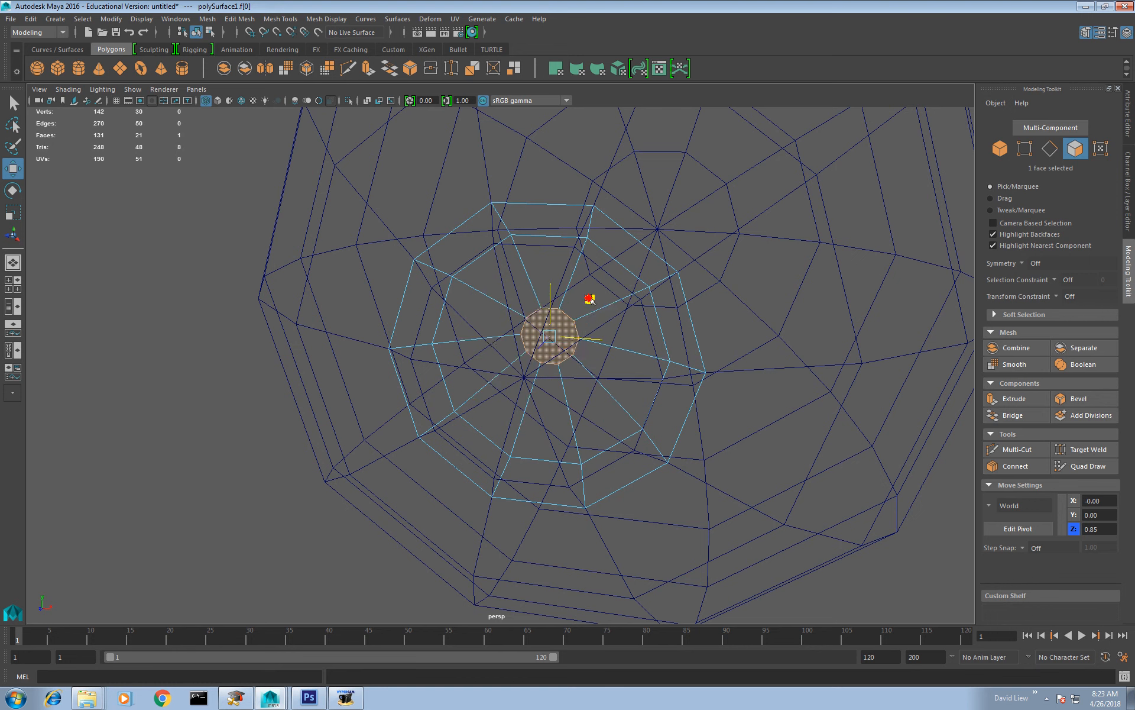
key("ctrl+z")
key("Delete")
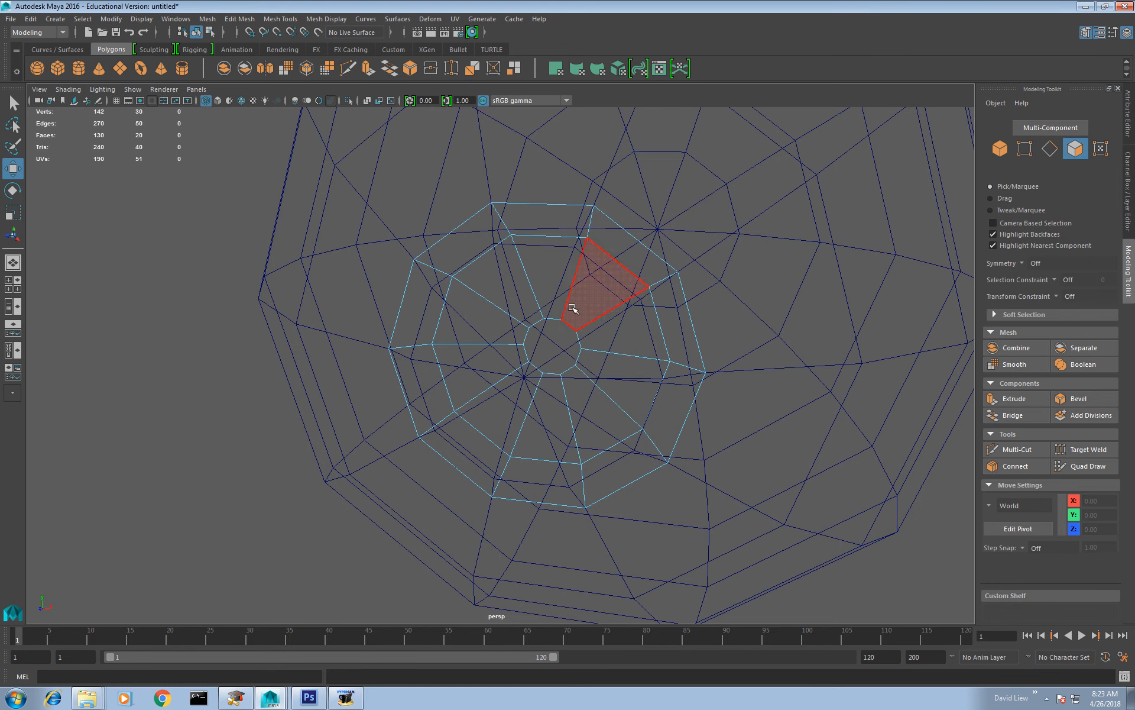
Step: Extrude the edge loop around the pupil hole and move it inward along Z to about 0.81
right_click_drag(573, 308, 621, 289)
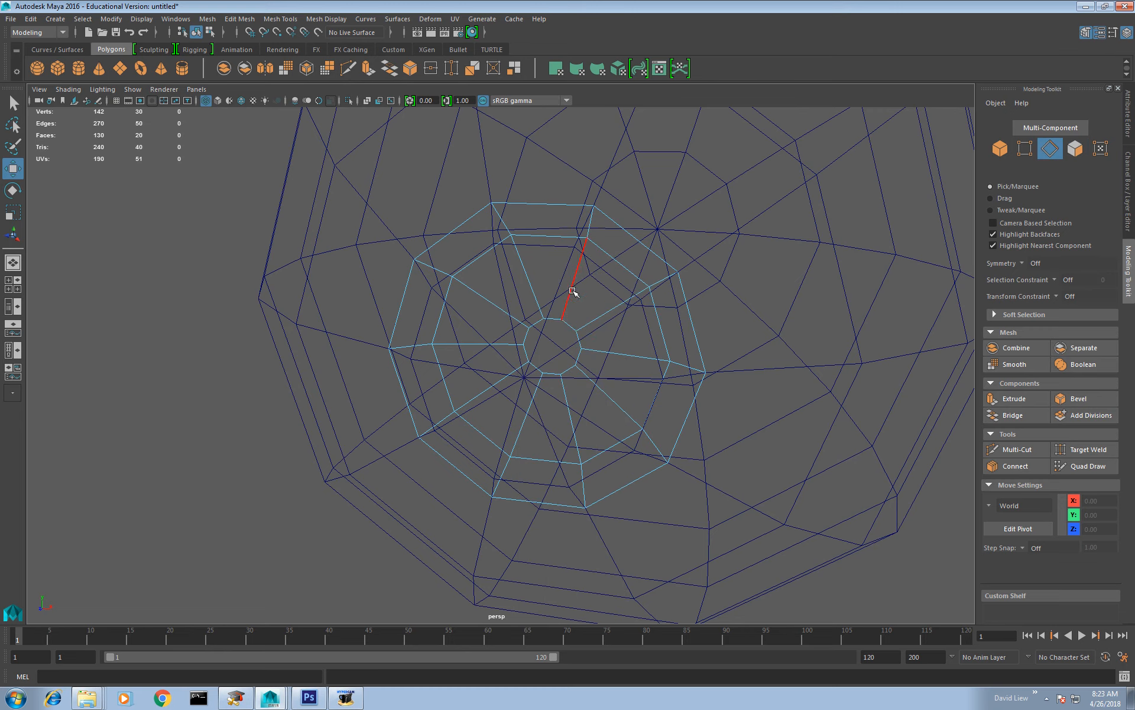
double_click(573, 321)
left_click_drag(573, 321, 547, 382, "alt")
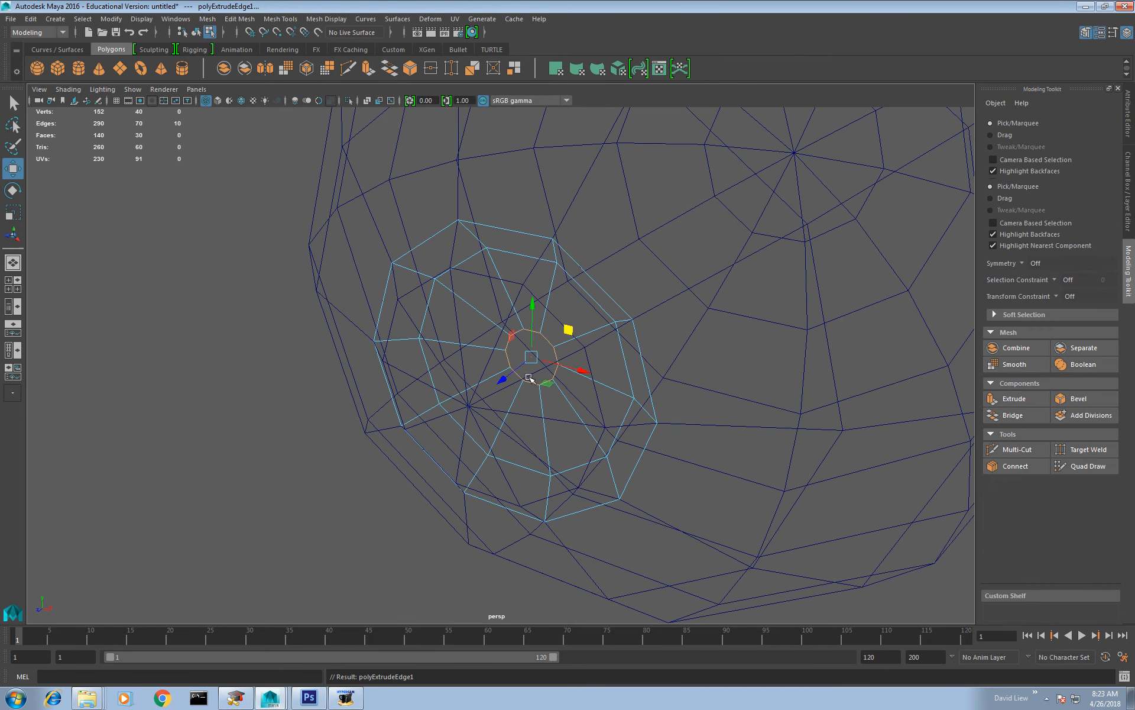
key("ctrl+e")
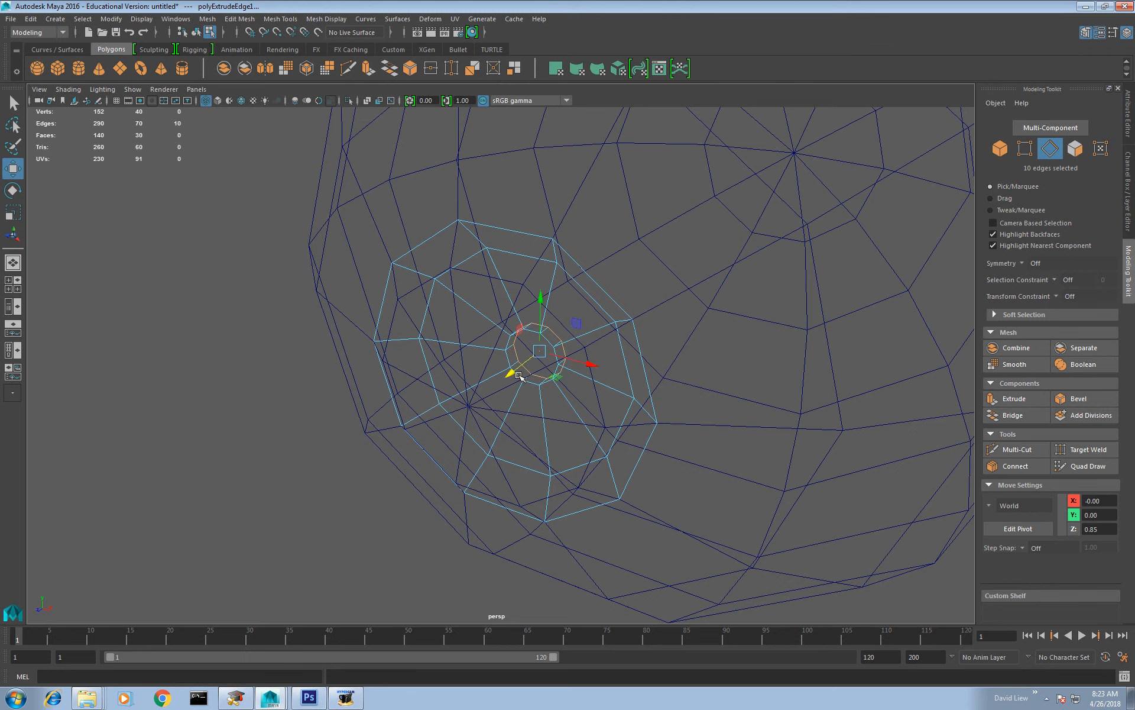
Step: Turn on smooth preview for the iris mesh and isolate it in a shaded view
key("3")
right_click_drag(544, 307, 579, 291)
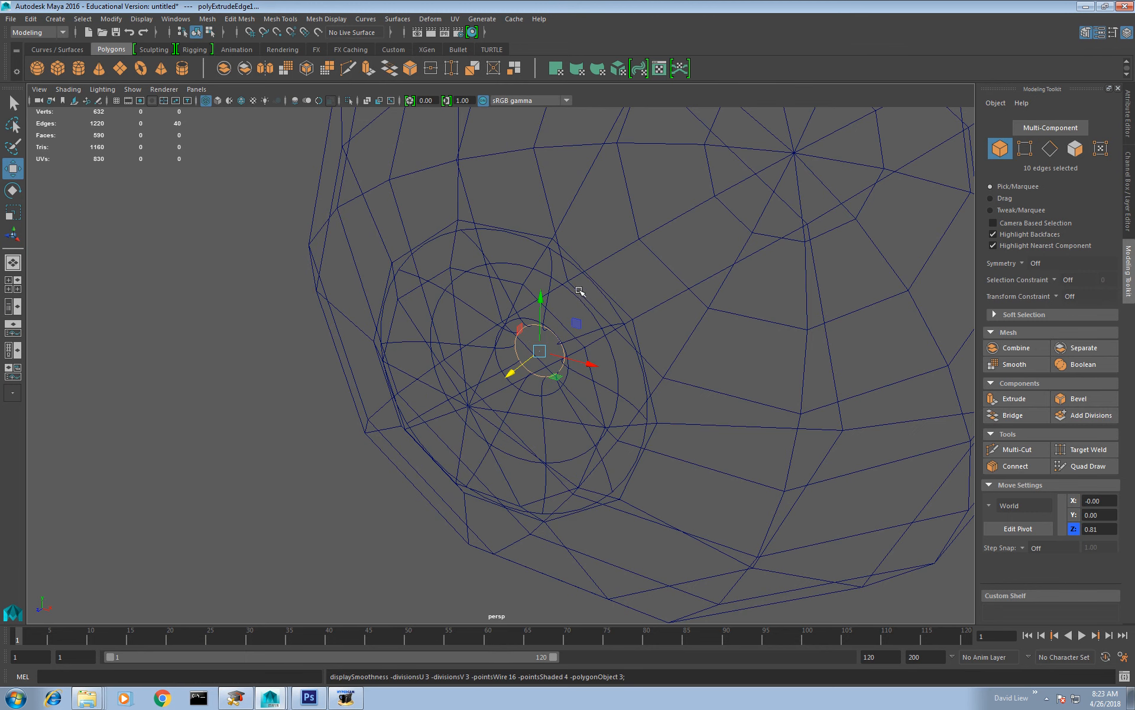
left_click(483, 282)
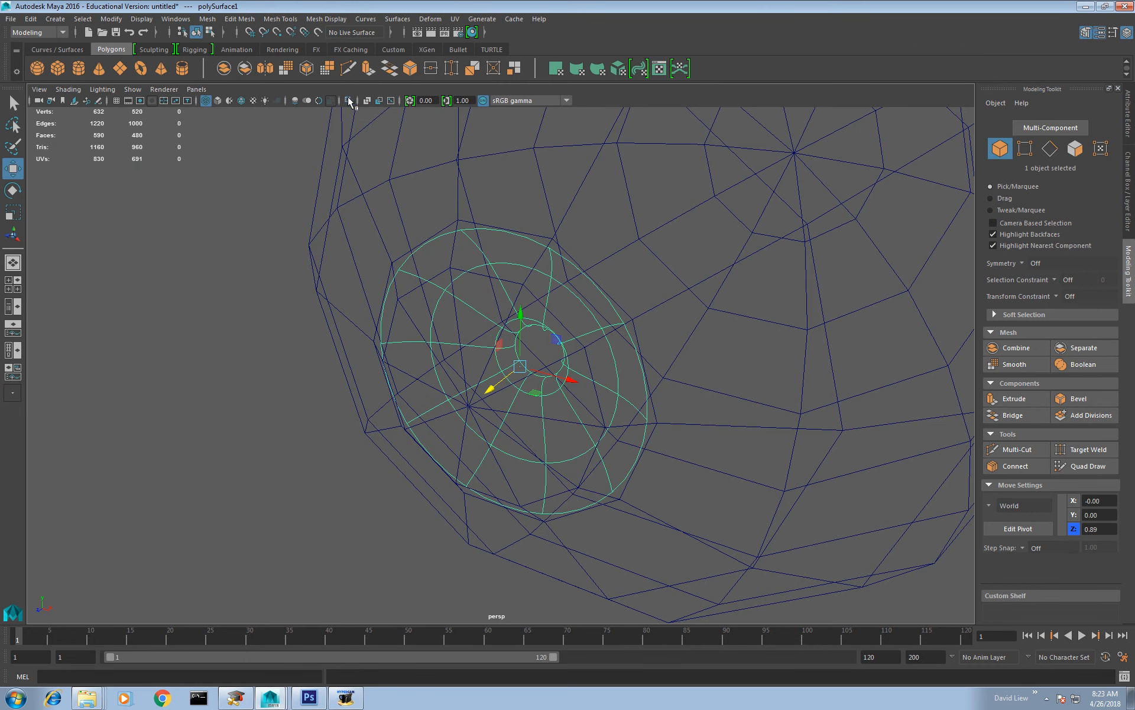
left_click(349, 100)
left_click(218, 101)
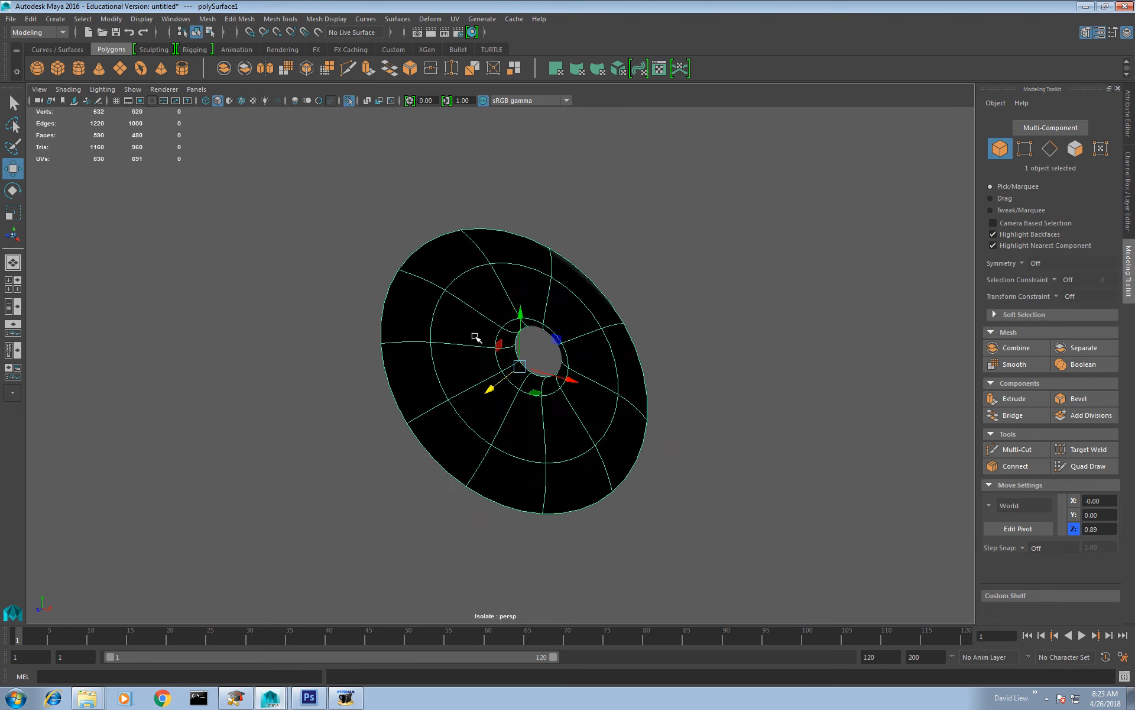
Step: Reverse the normals of the isolated iris mesh
left_click_drag(471, 337, 414, 259, "alt")
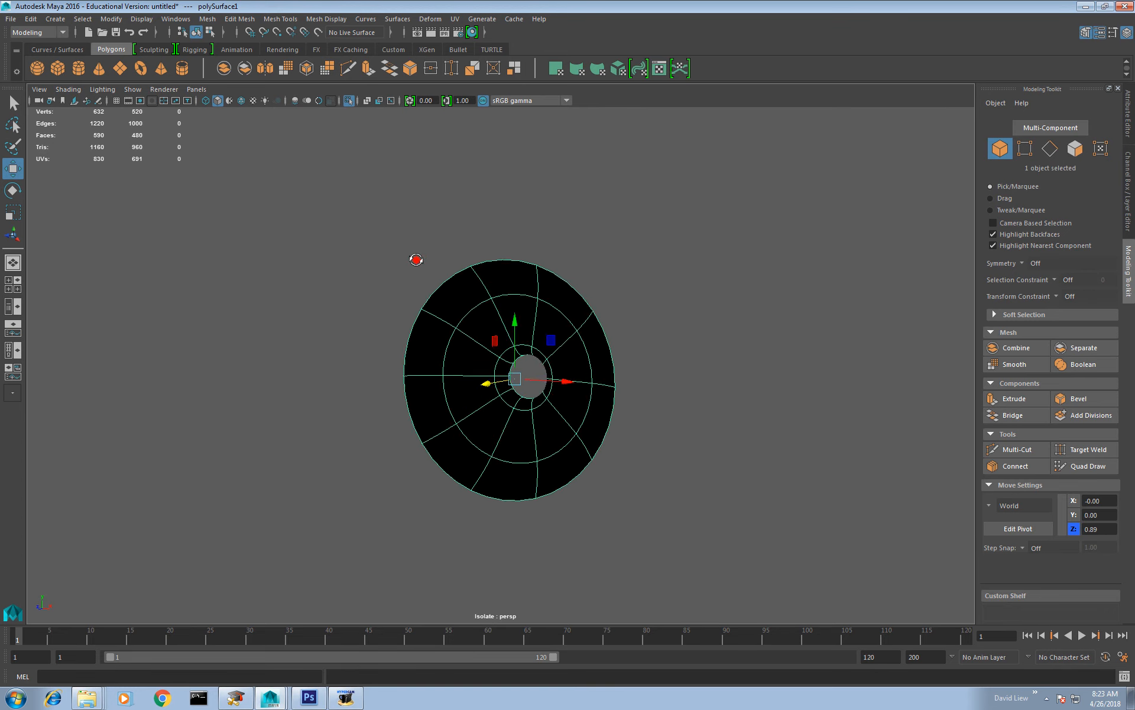
middle_click_drag(498, 385, 511, 334, "alt")
mouse_move(554, 345)
left_mouse_down("alt")
mouse_move(571, 378)
mouse_move(554, 361)
left_mouse_up("alt")
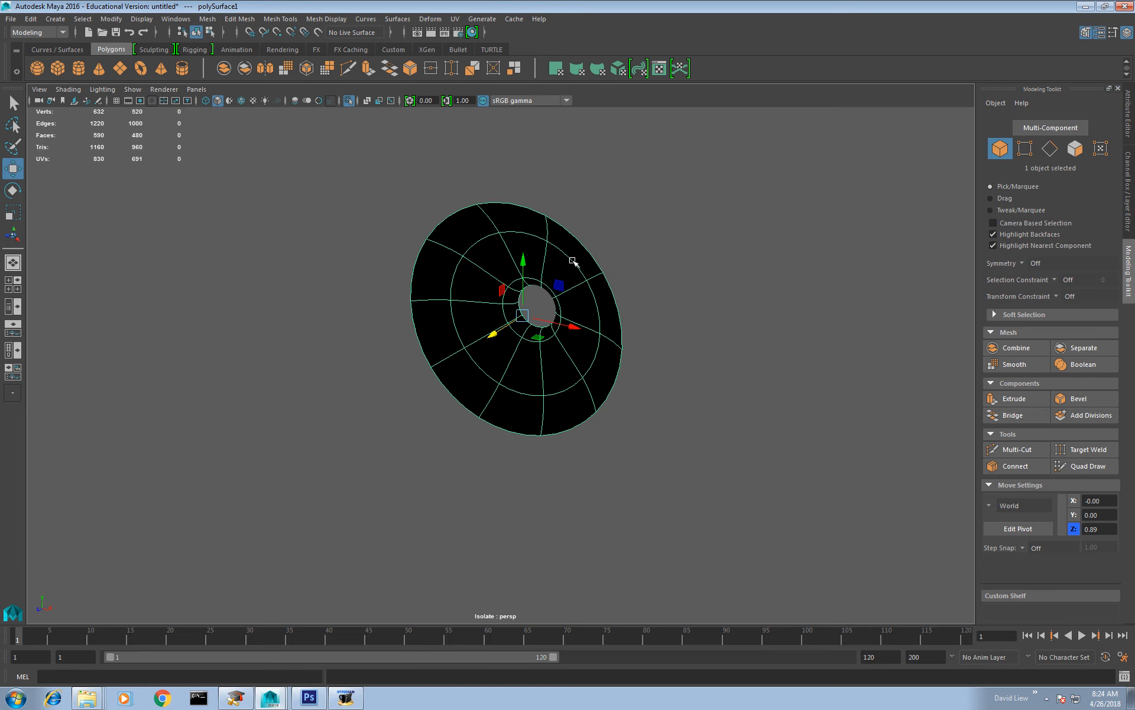
left_click_drag(526, 247, 547, 238, "alt")
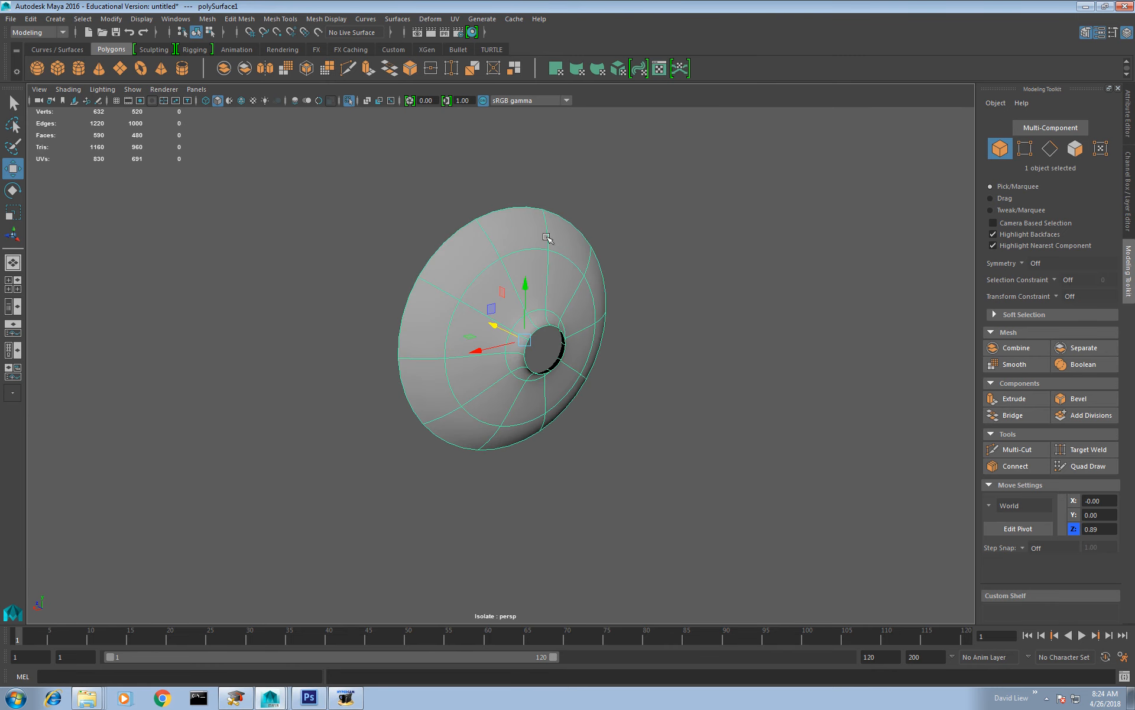
left_click(397, 18)
mouse_move(326, 18)
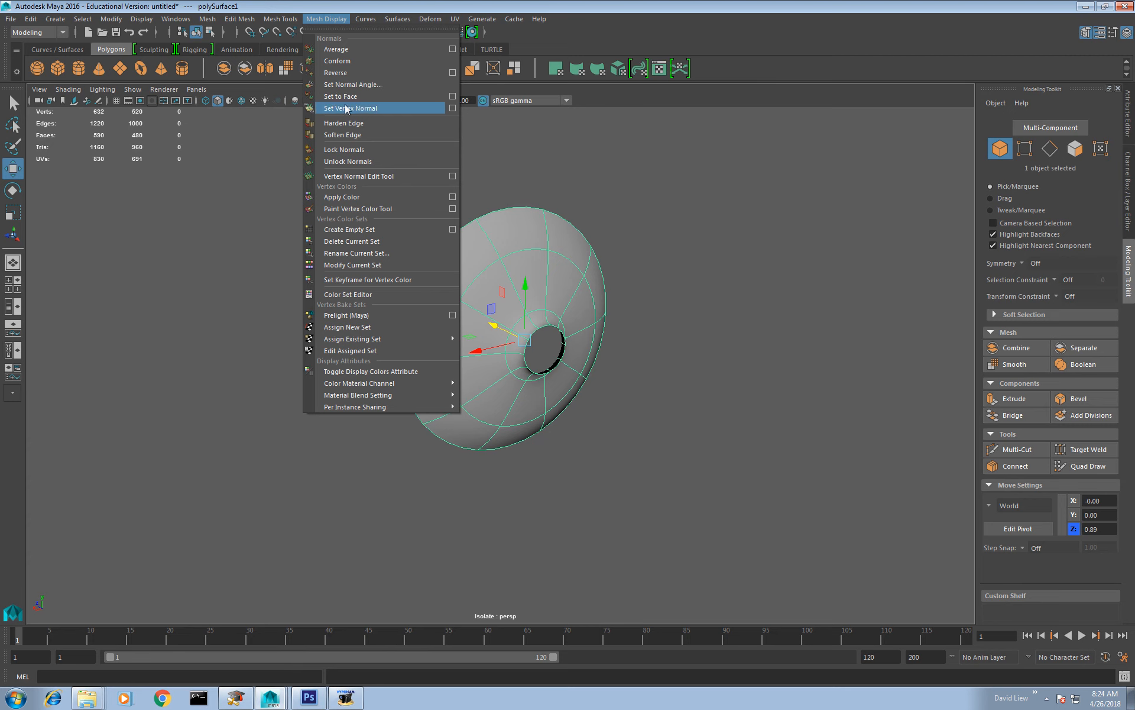
left_click(346, 75)
mouse_move(582, 255)
left_mouse_down("alt")
mouse_move(612, 243)
mouse_move(586, 273)
left_mouse_up("alt")
Step: Assign a new Blinn material to the iris mesh
left_click(659, 238)
left_click(586, 273)
right_click(583, 271)
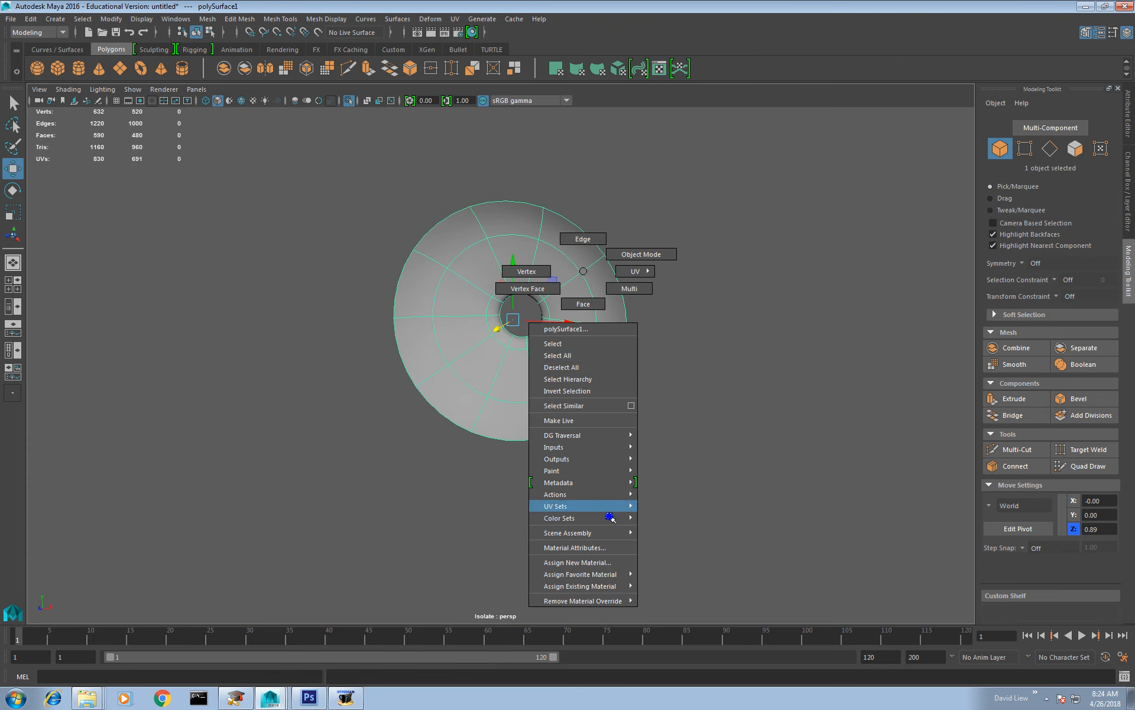
mouse_move(602, 572)
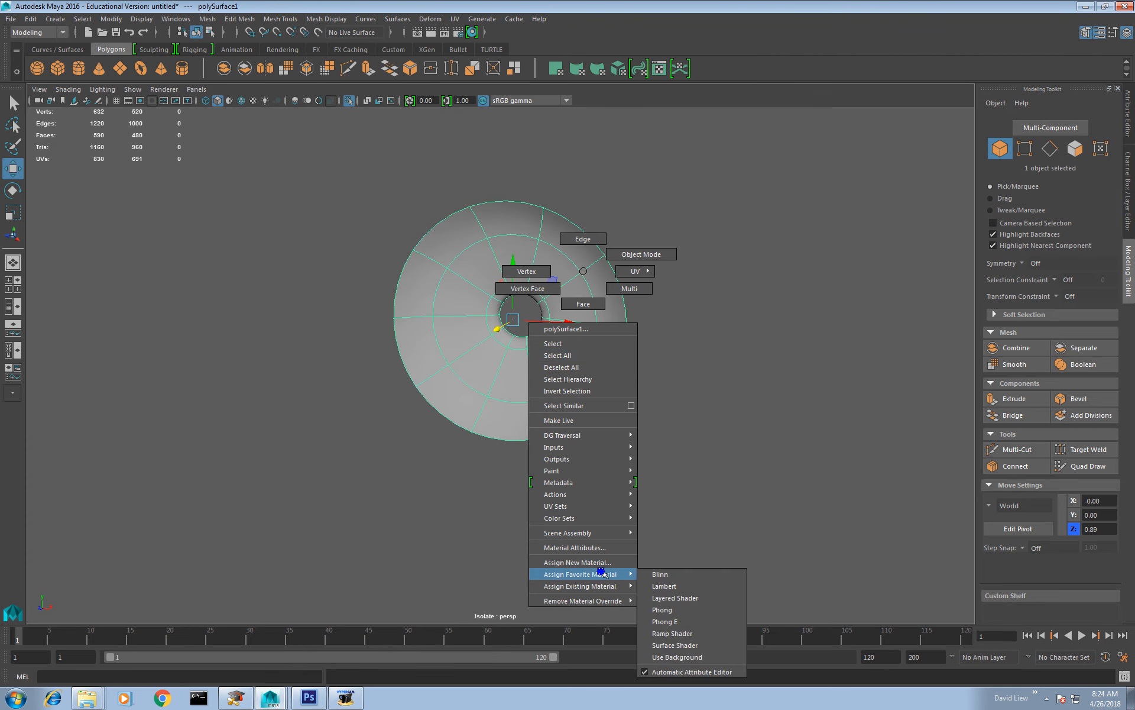
left_click(672, 575)
Step: Set the iris Blinn's color to a dark teal green, about R 0.067, G 0.233, B 0.148
key("ctrl+a")
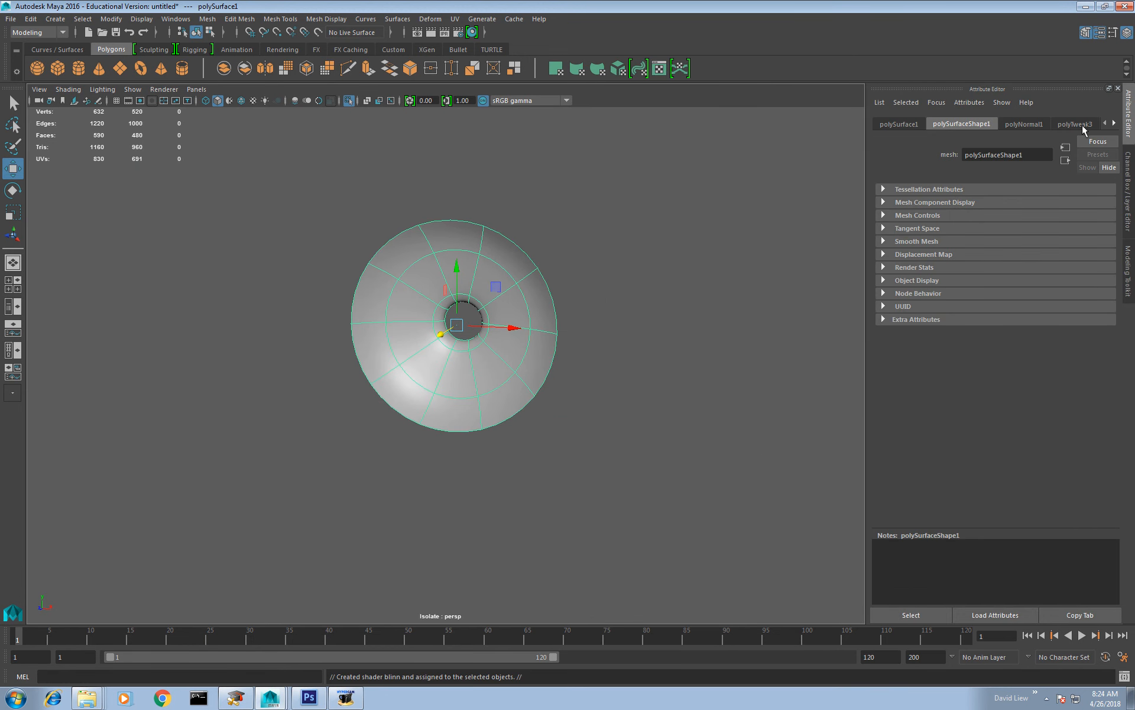
left_click(1115, 124)
left_click(1114, 124)
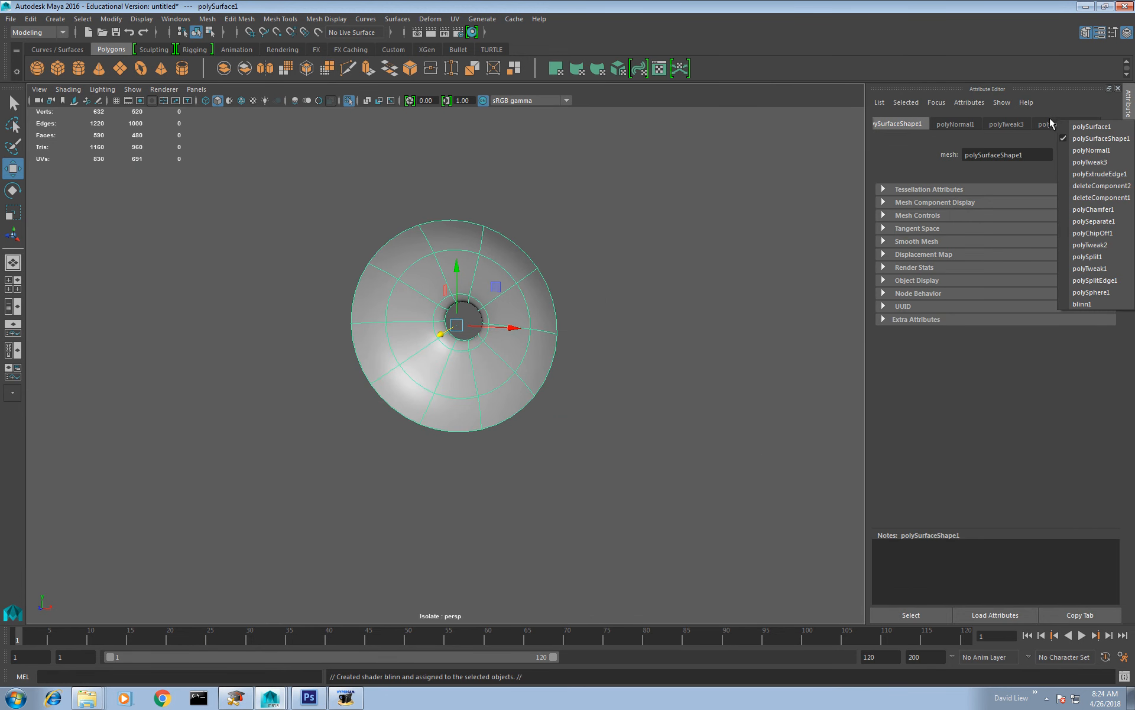
left_click(1091, 304)
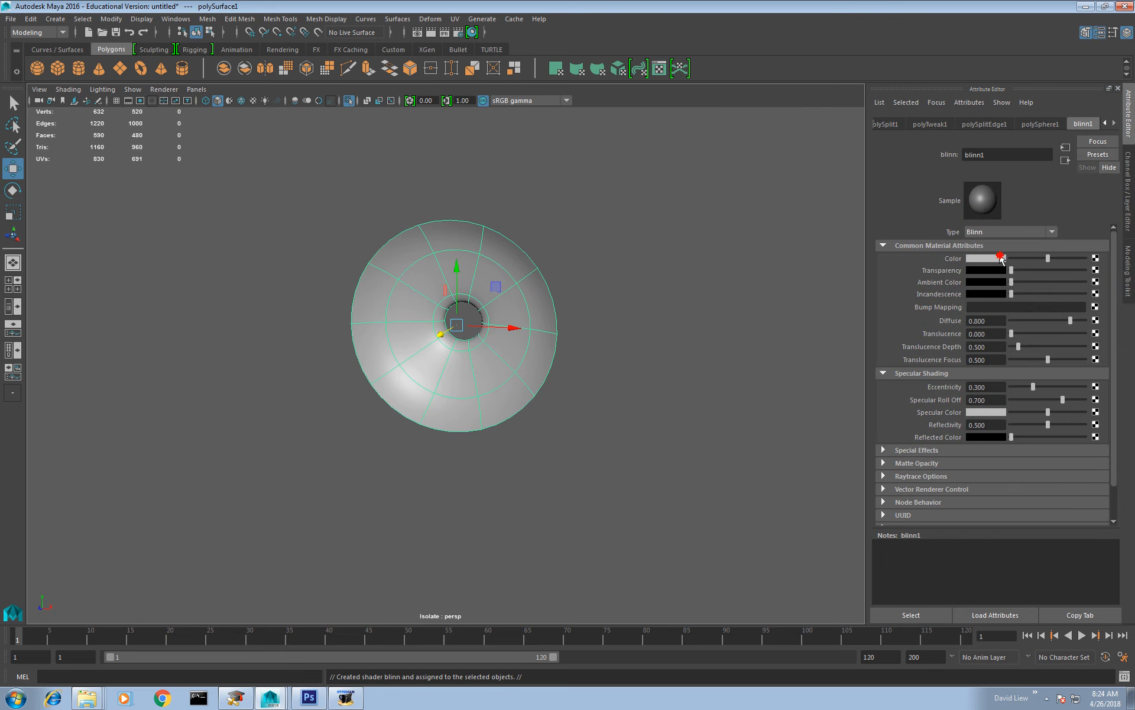
left_click(1001, 259)
left_click(983, 227)
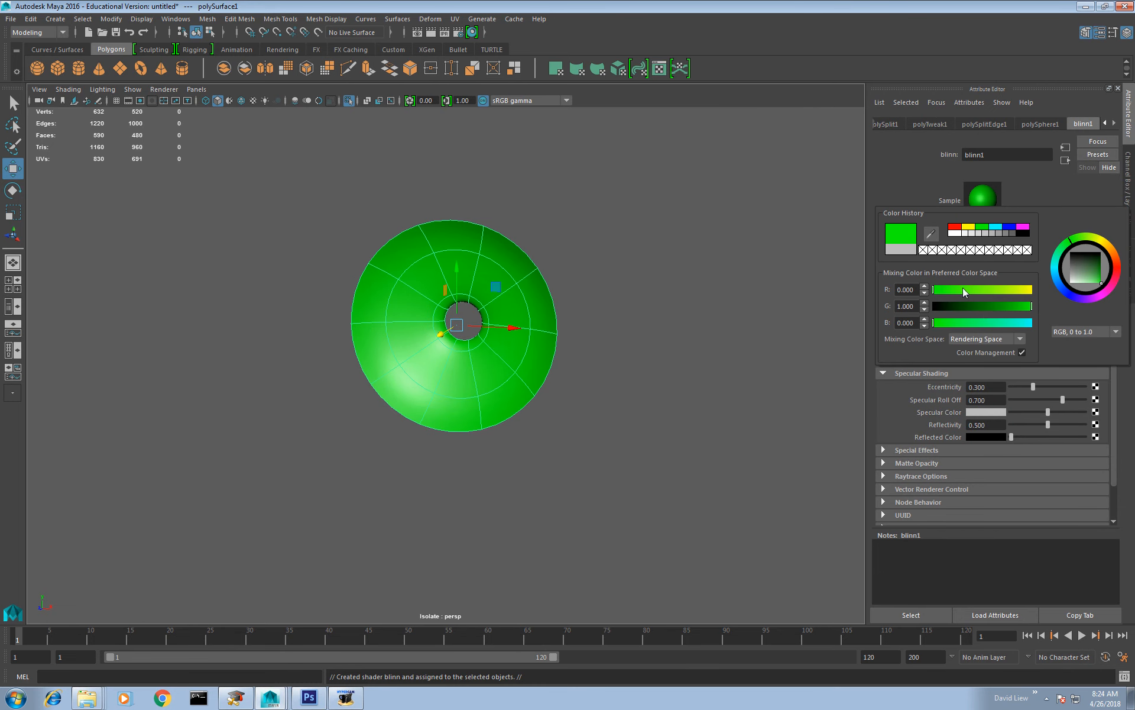
left_click_drag(998, 303, 973, 323)
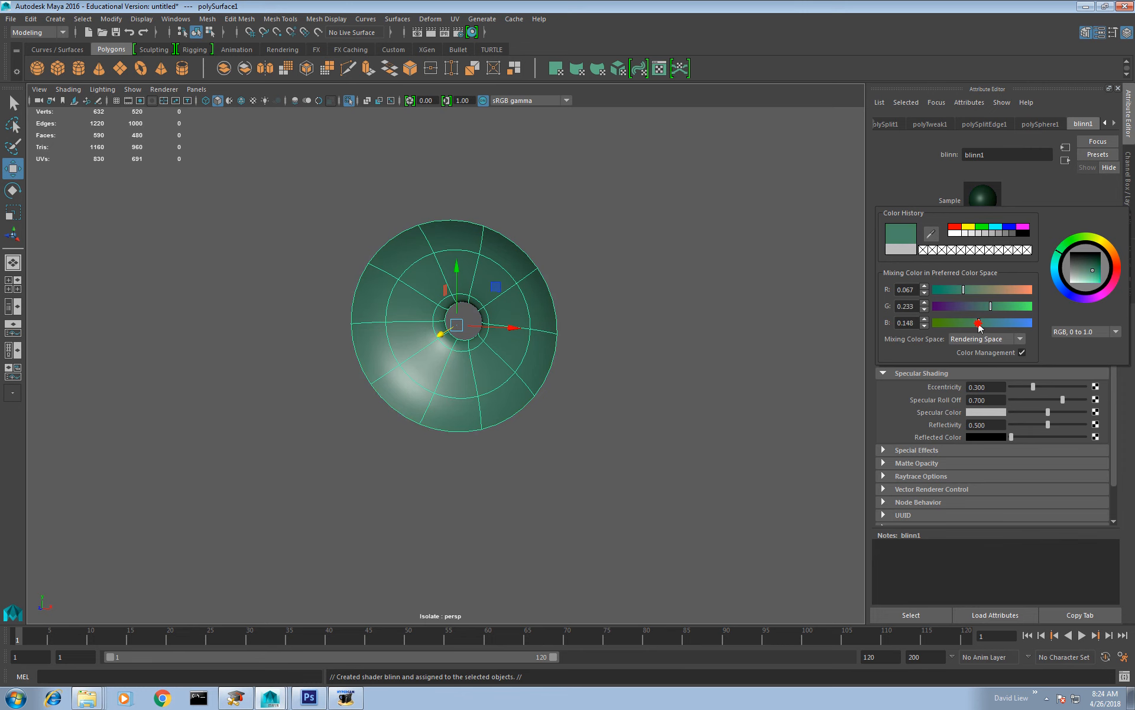
left_click(573, 272)
key("ctrl+z")
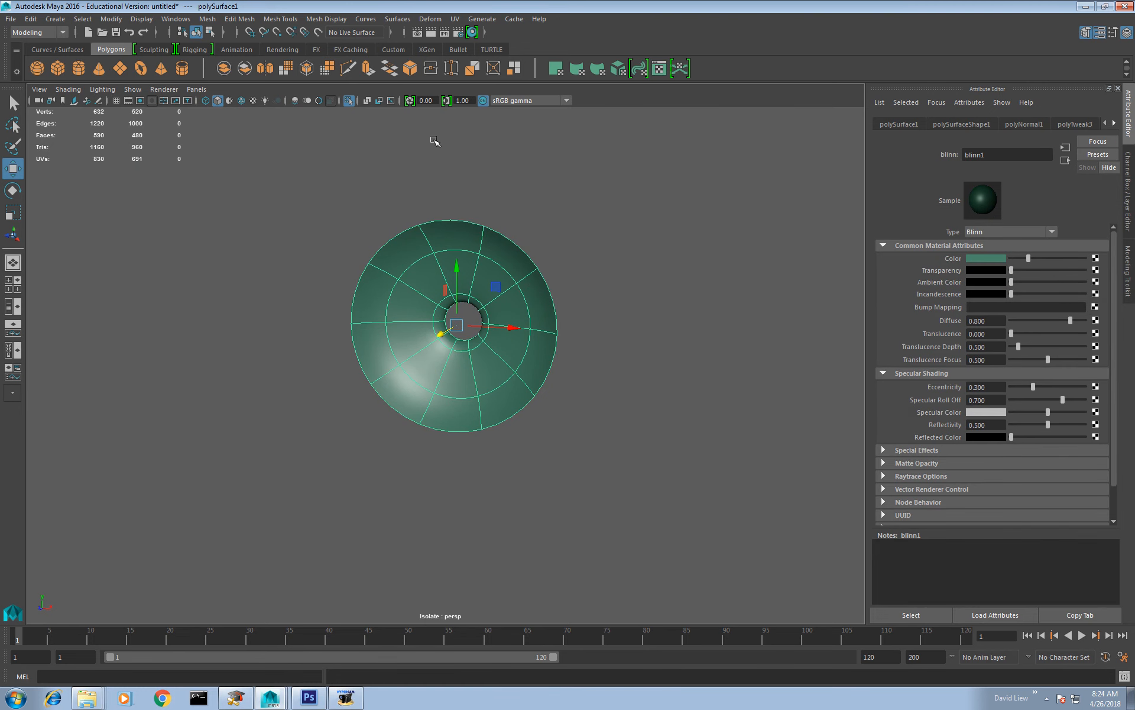
Step: Turn off isolation so the whole eyeball is displayed around the iris
left_click_drag(468, 211, 418, 196, "alt")
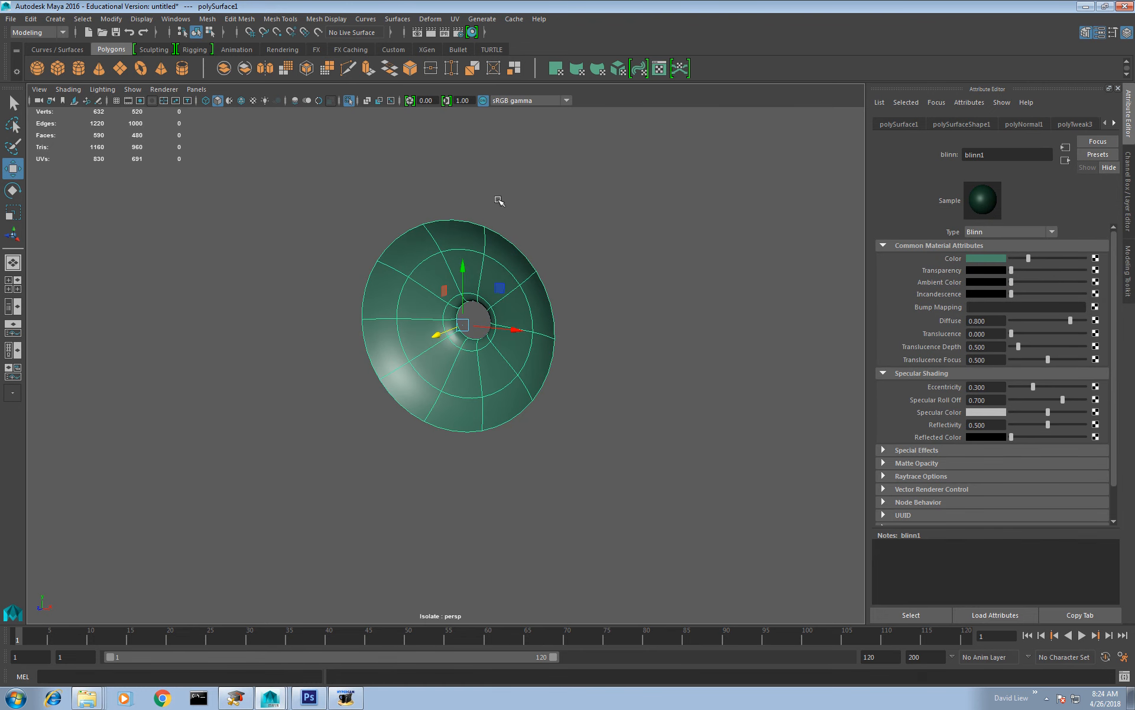
left_click(350, 105)
left_click_drag(547, 283, 546, 296, "alt")
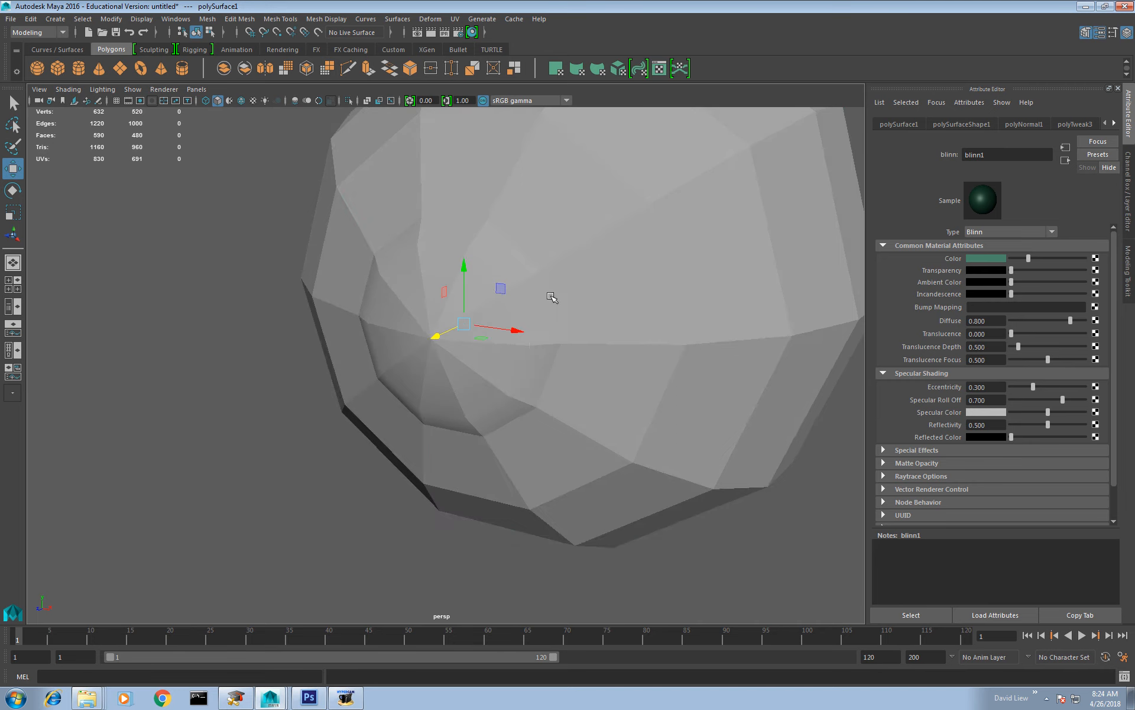
Step: Assign a new Blinn to all eyeball faces outside the cornea and brighten its color to near white
left_click(626, 261)
middle_click_drag(623, 259, 592, 290, "alt")
right_click_drag(619, 256, 623, 286)
left_click(641, 236)
left_click_drag(641, 236, 604, 238, "alt")
left_click(605, 241)
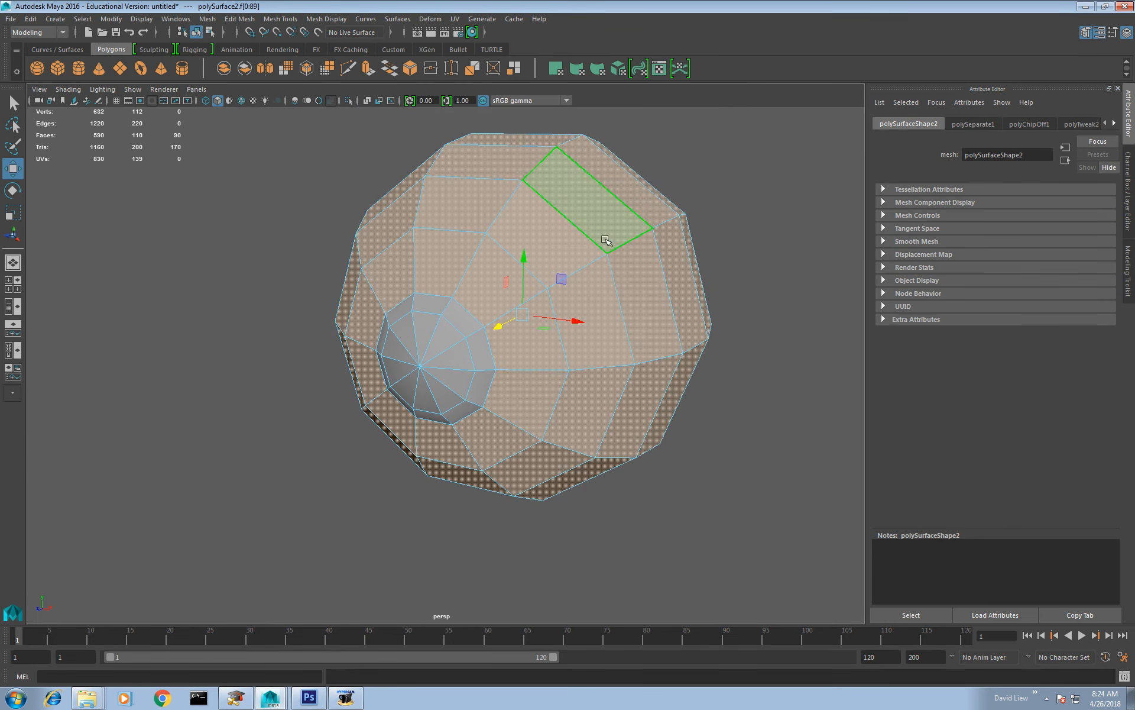
right_click_drag(628, 227, 733, 535)
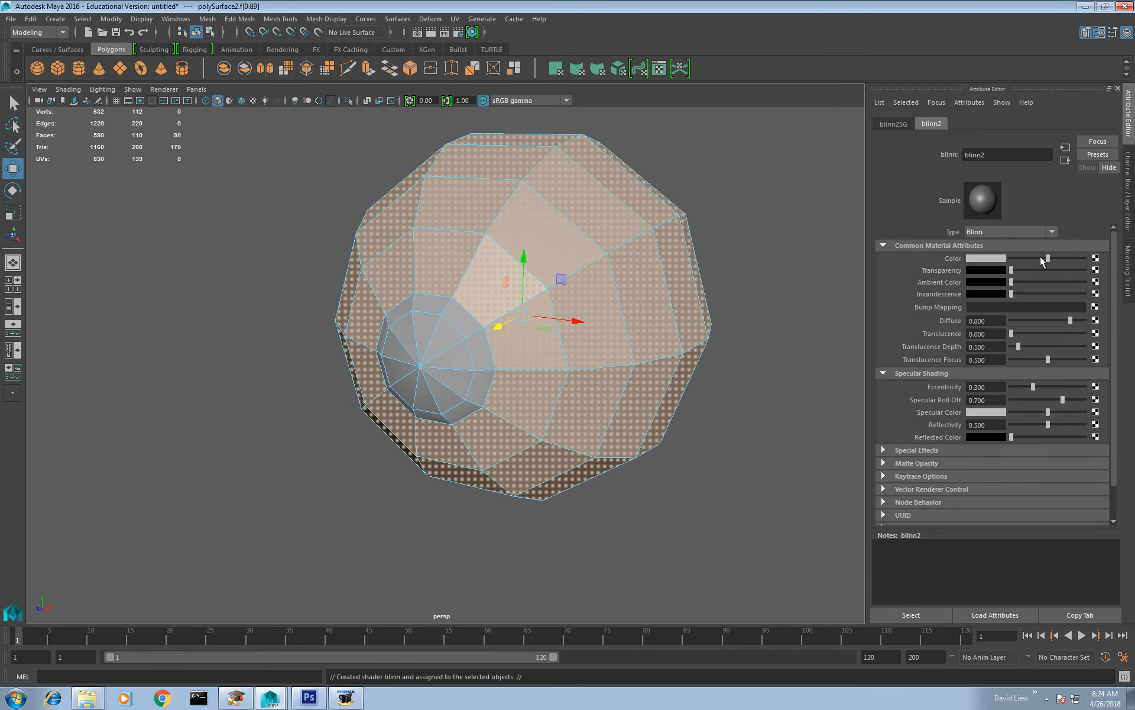
left_click_drag(1047, 259, 1076, 261)
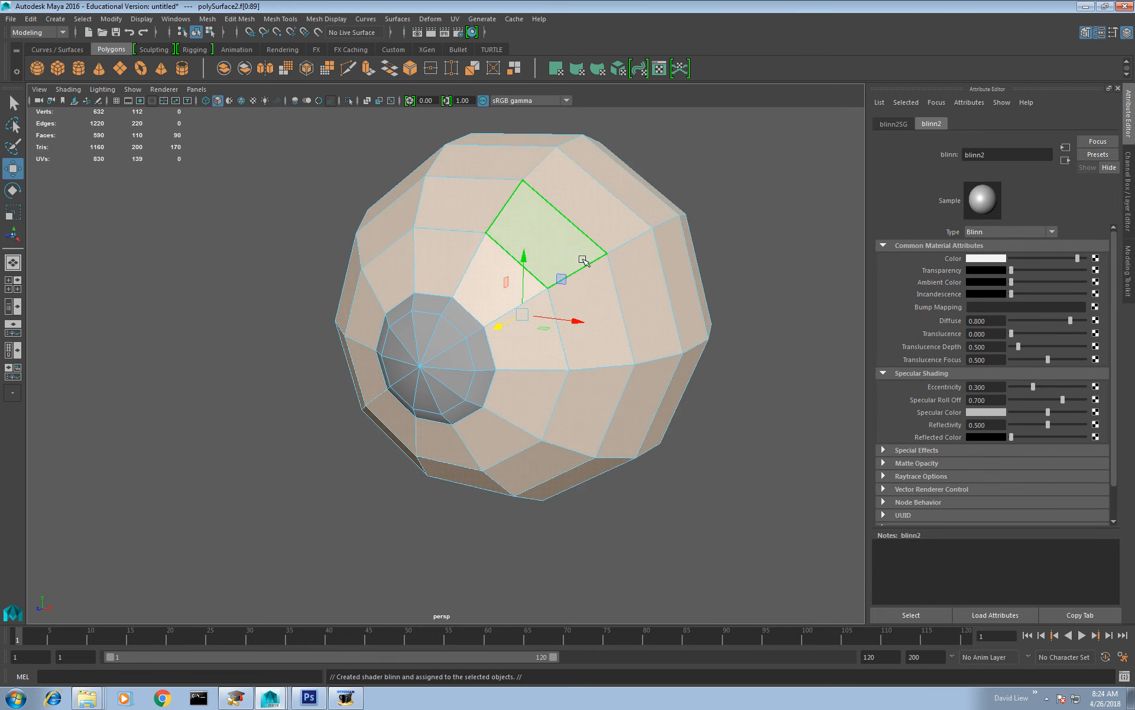
Step: Assign a fully transparent Phong to the cornea faces, with cosine power about 61.8, white specular color and zero reflectivity
double_click(429, 330)
right_click_drag(430, 331, 556, 636)
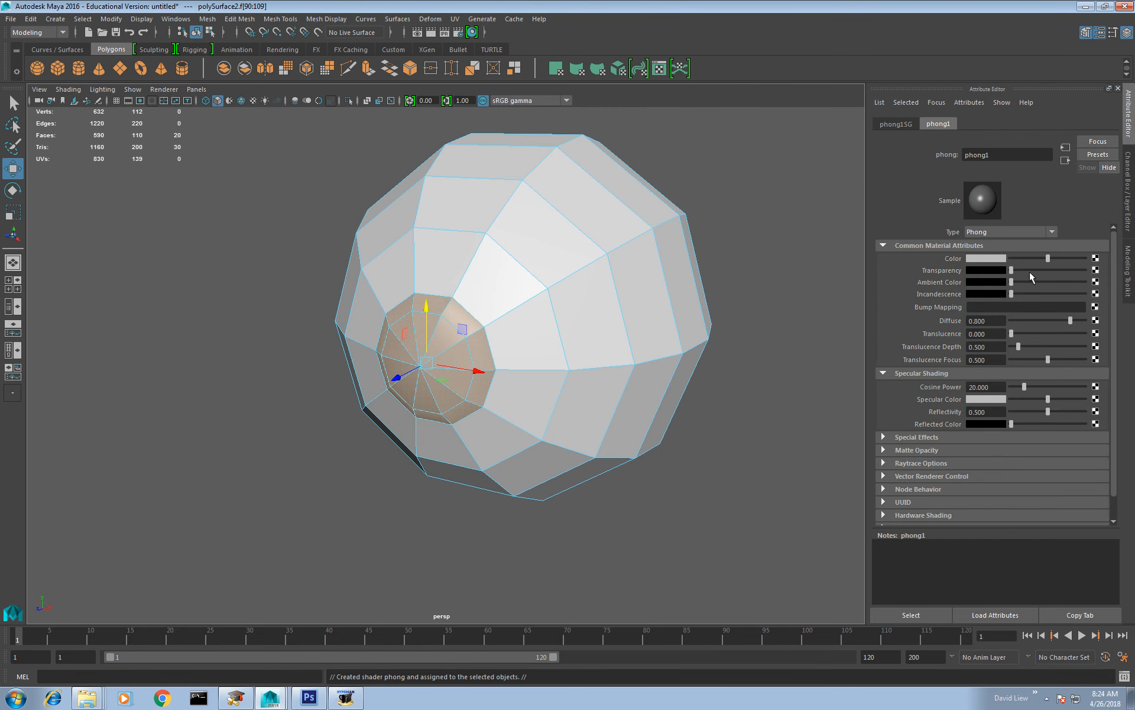
left_click_drag(1022, 273, 1128, 276)
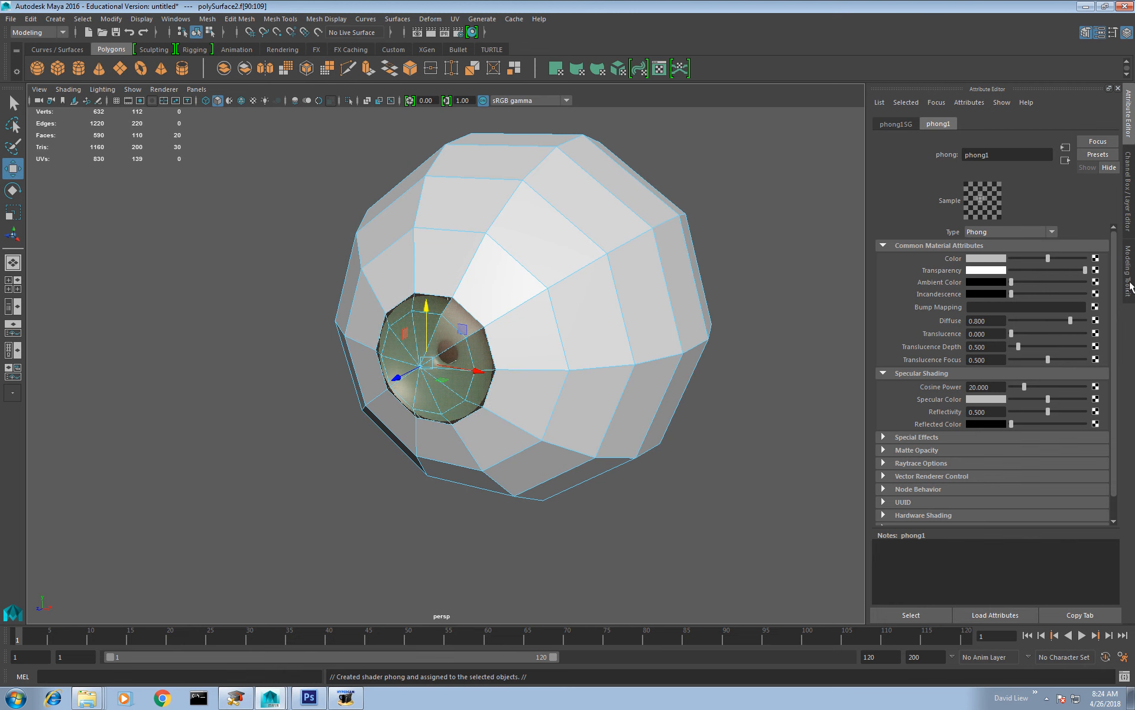
left_click_drag(1033, 389, 1092, 401)
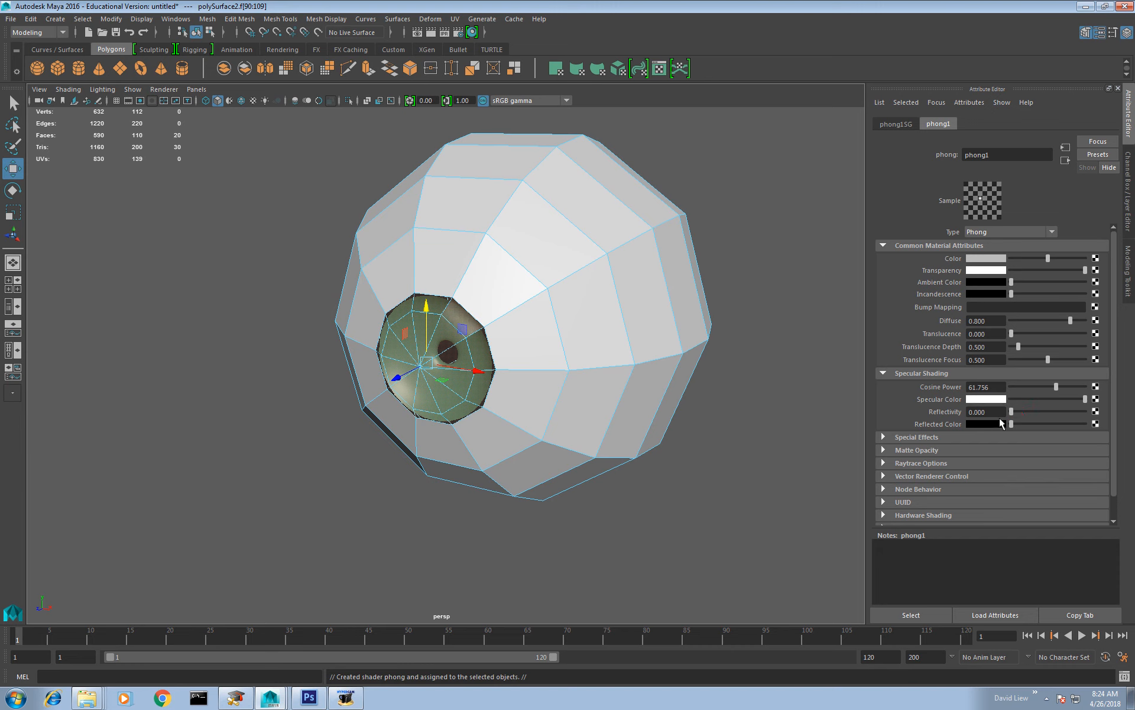
Step: Turn on smooth preview for the eyeball, return to object mode and deselect everything to view the finished eye
key("3")
right_click_drag(586, 270, 618, 241)
left_click(735, 385)
left_click_drag(580, 375, 654, 436, "alt")
right_click_drag(654, 436, 590, 317, "alt")
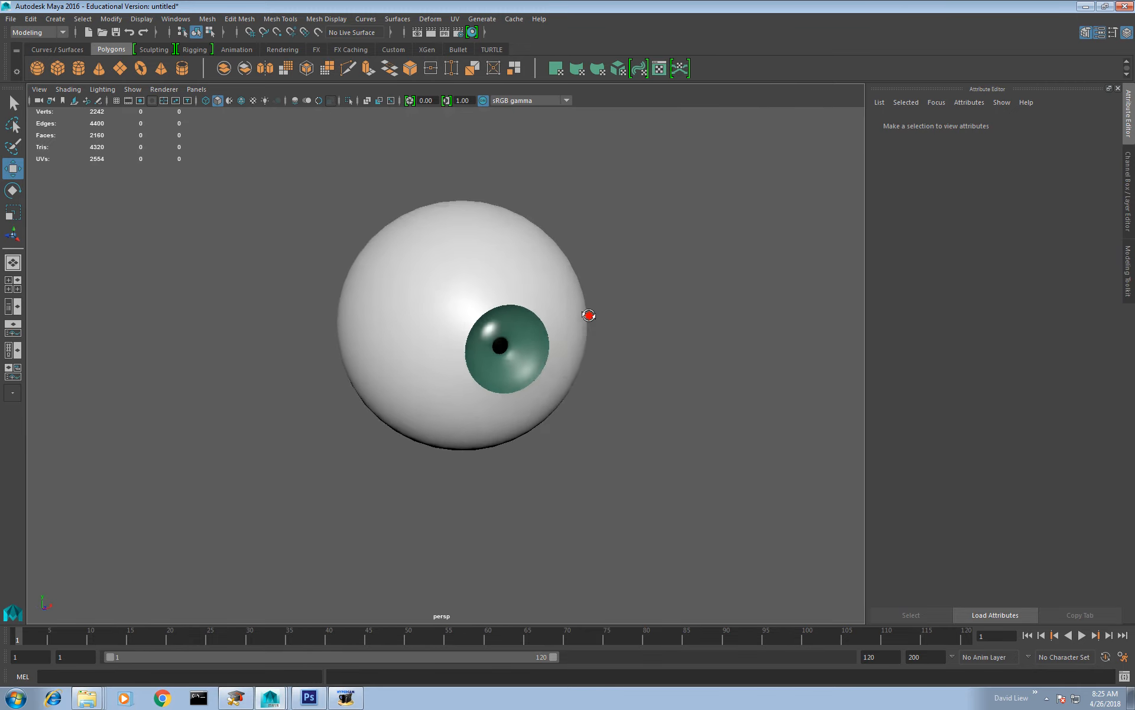
left_click_drag(591, 317, 520, 331, "alt")
Step: Select the eyeball's cornea faces and pull them away from the eyeball along X to expose the iris
left_click(454, 344)
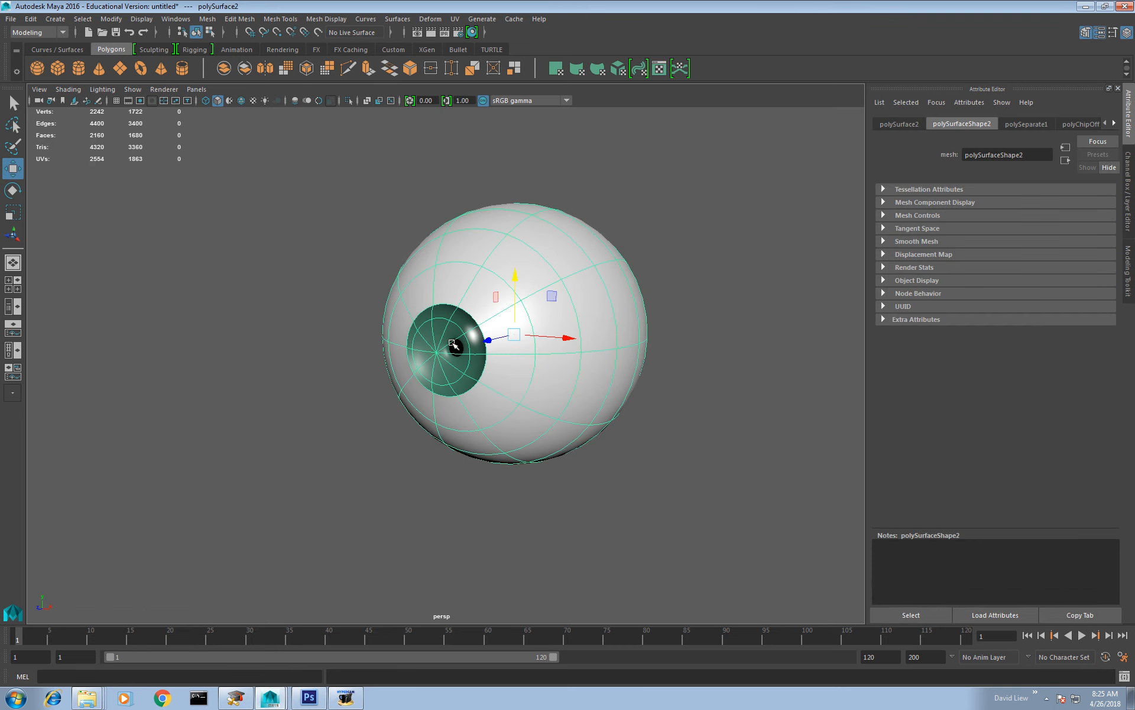
right_click_drag(460, 332, 460, 346)
left_click_drag(488, 356, 366, 347)
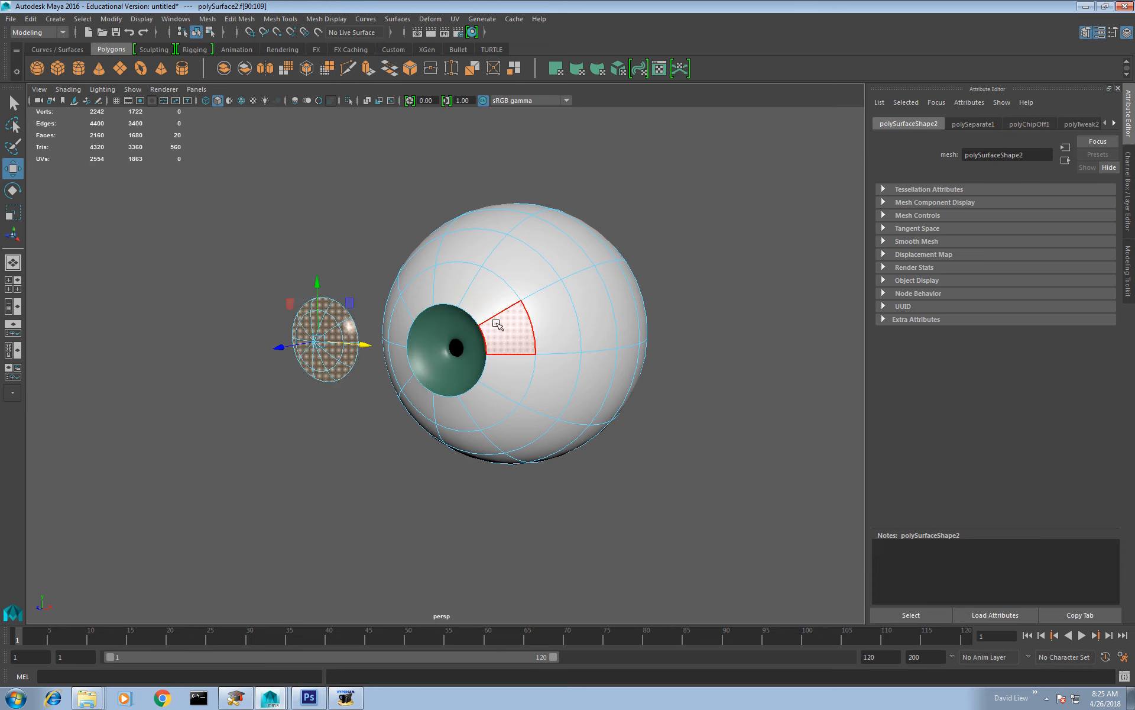
Step: View the exposed iris from the front, undo the cornea faces' move away from the eyeball, and clear the selection
left_click(616, 473)
left_click_drag(563, 528, 598, 517, "alt")
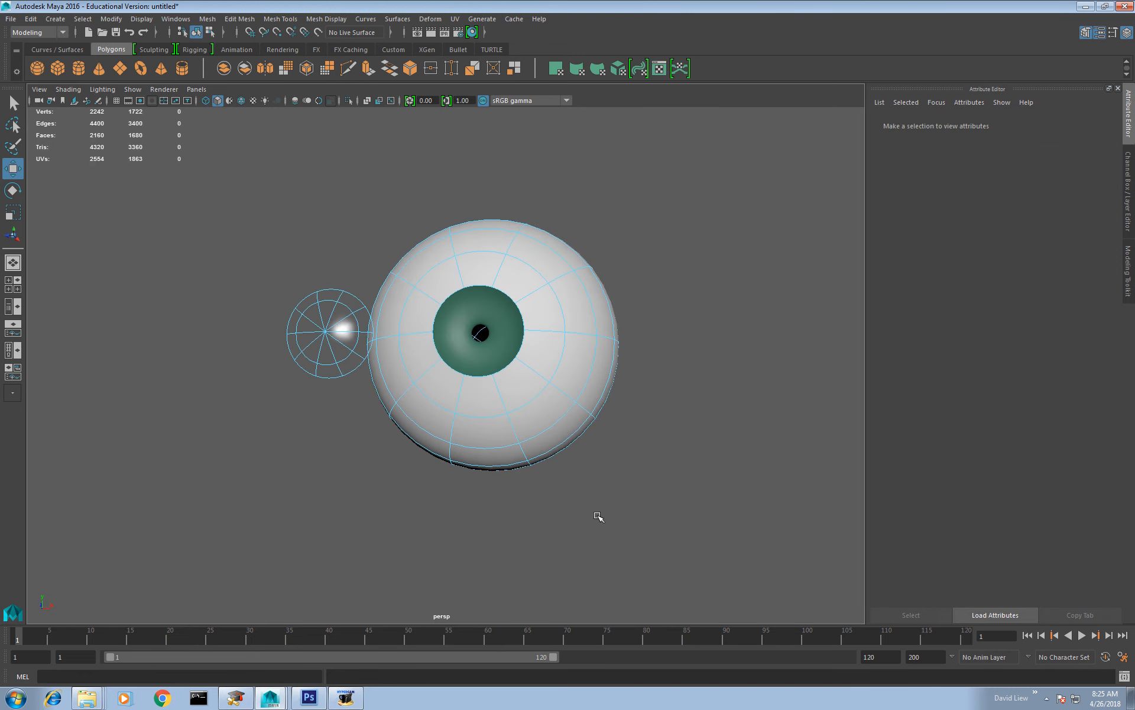
key("ctrl+z")
key("ctrl+z")
left_click_drag(616, 446, 603, 462, "alt")
left_click(616, 453)
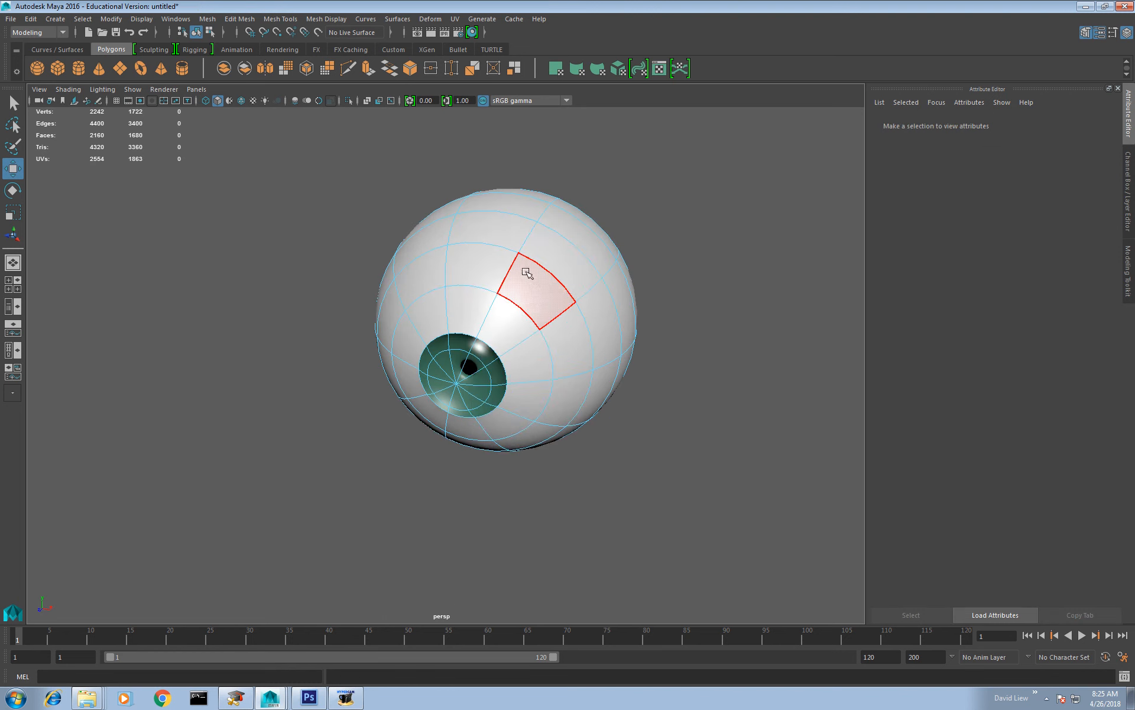
Step: Return to object mode, combine the eyeball and iris meshes into one object, and deselect it
right_click_drag(527, 271, 556, 248)
left_click_drag(618, 452, 377, 307)
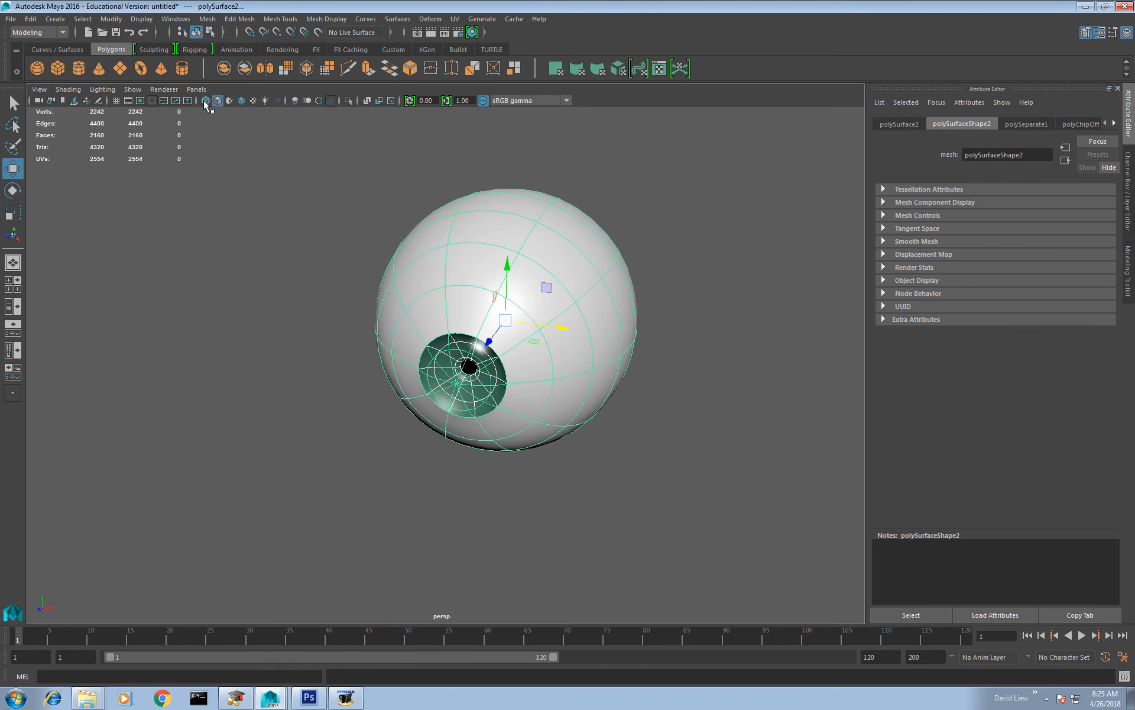
left_click(224, 68)
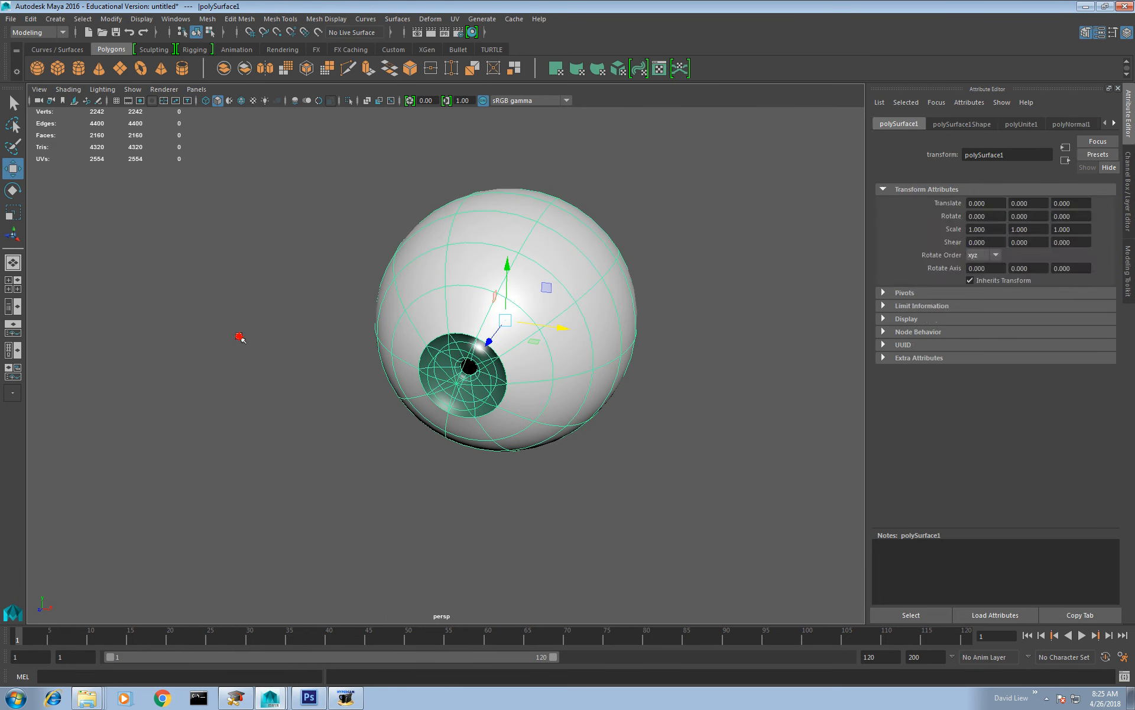
left_click(241, 338)
Step: Examine the combined eyeball from several angles and distances, checking the cornea highlight, iris shading and pupil
left_click_drag(240, 337, 264, 399, "alt")
right_click_drag(264, 399, 231, 331, "alt")
left_click_drag(230, 316, 277, 349, "alt")
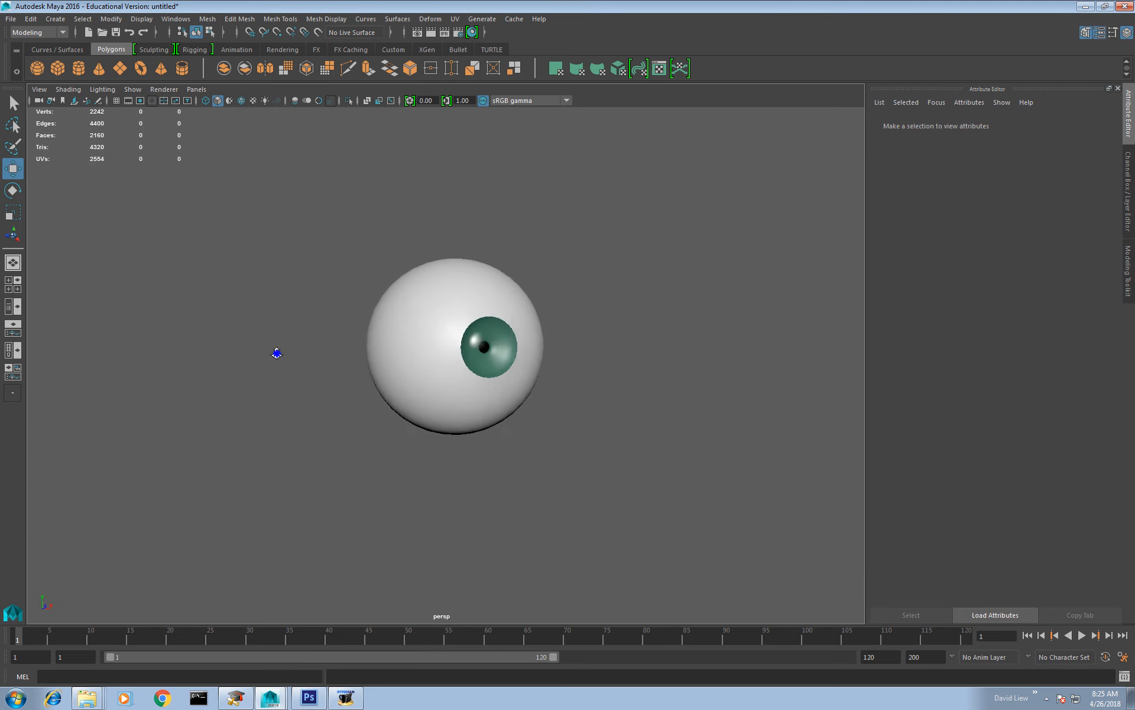
right_click_drag(276, 353, 259, 324, "alt")
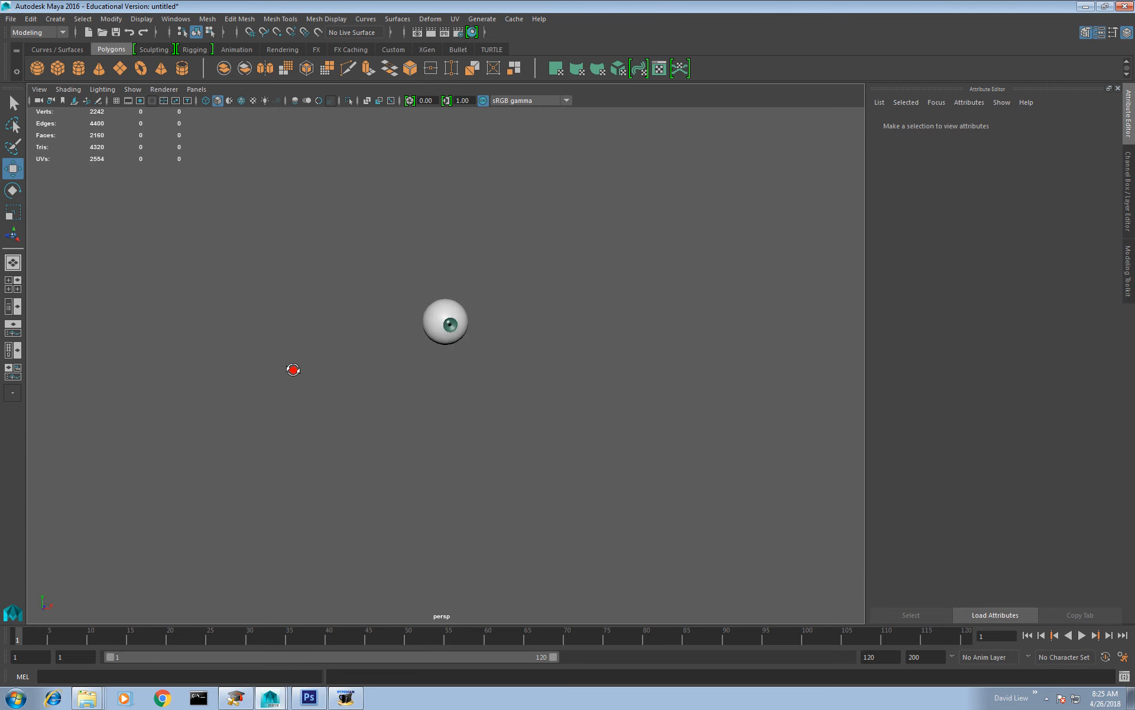
left_click_drag(272, 368, 312, 357, "alt")
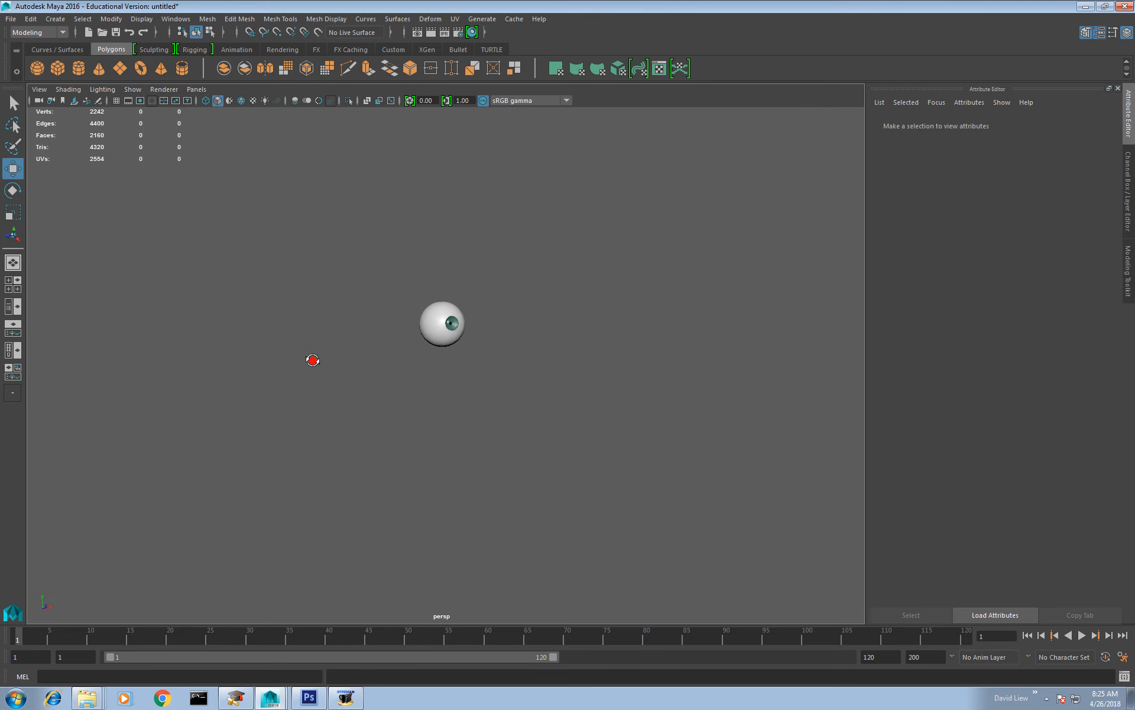
right_click_drag(314, 359, 380, 481, "alt")
right_click_drag(347, 324, 556, 345, "alt")
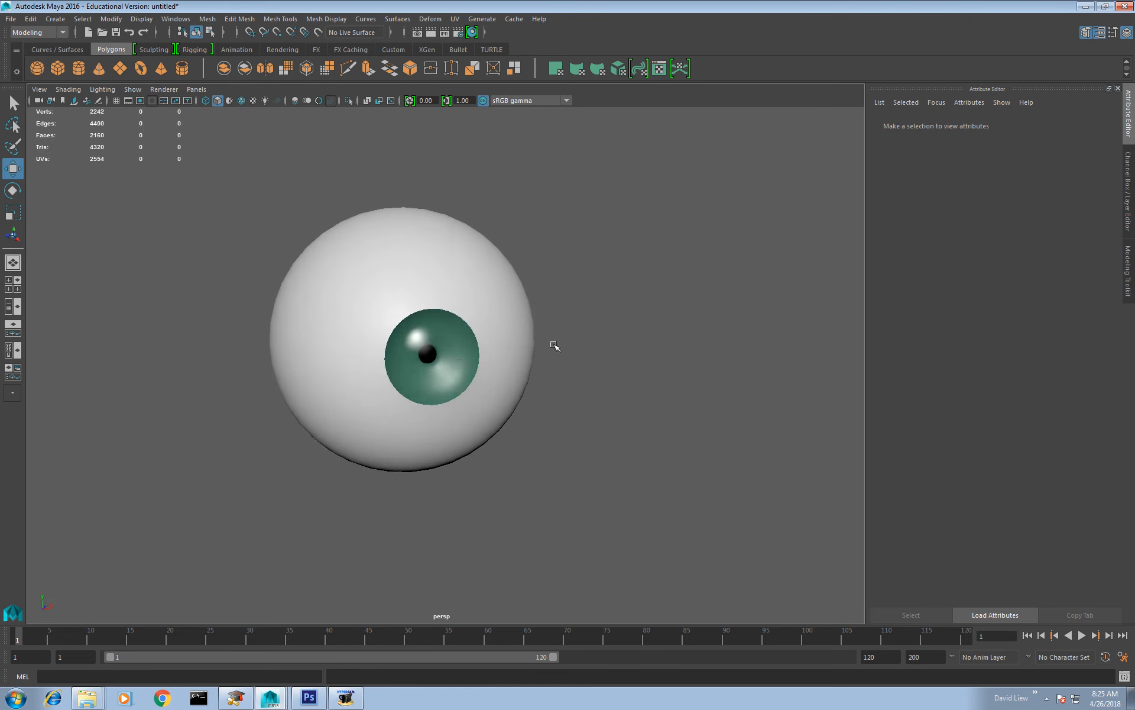
left_click_drag(556, 345, 539, 340, "alt")
middle_click_drag(557, 331, 636, 304, "alt")
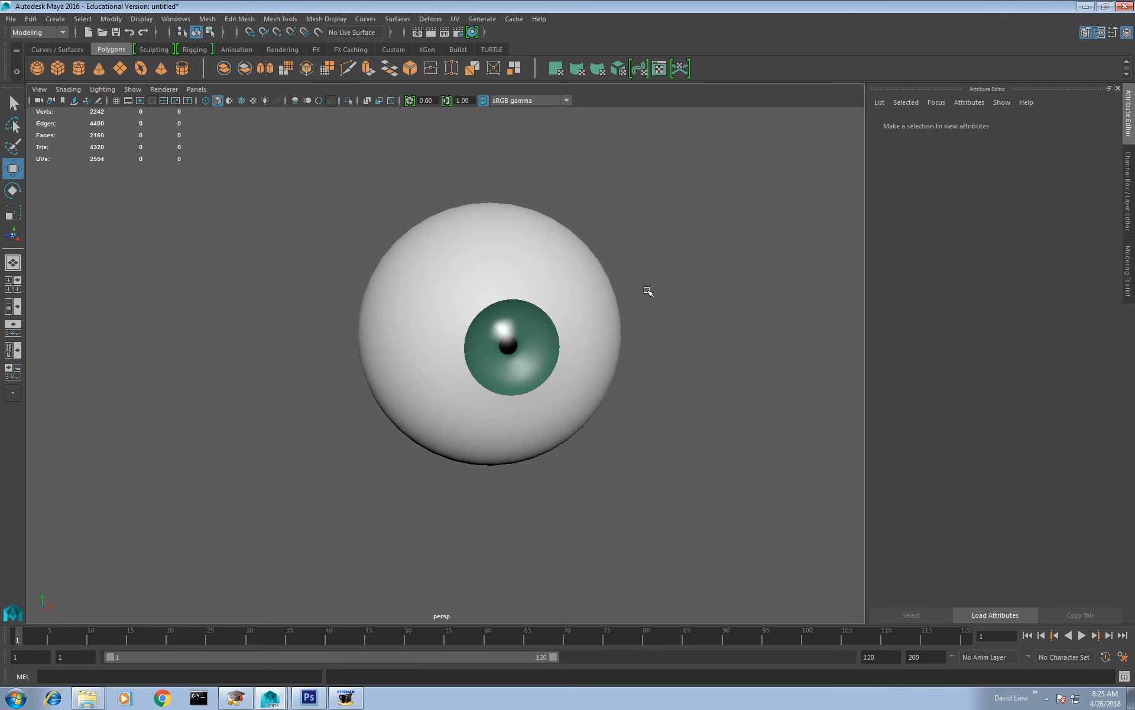
right_click_drag(573, 344, 605, 413, "alt")
left_click_drag(606, 413, 627, 404, "alt")
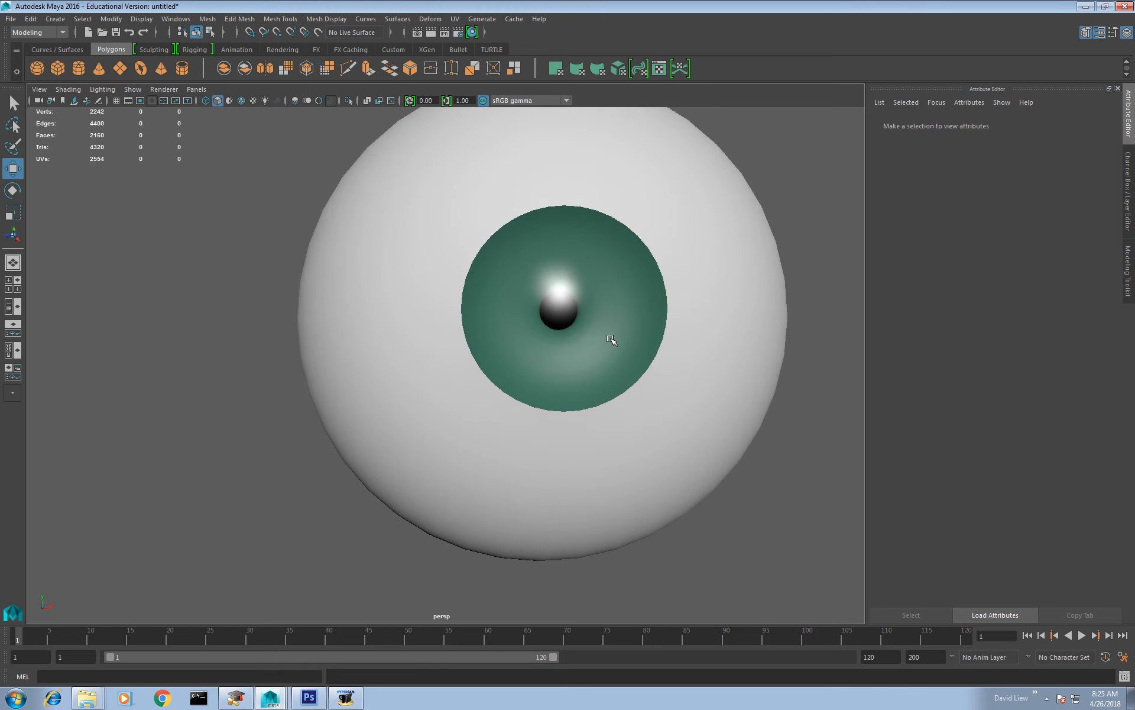
right_click_drag(611, 339, 502, 274, "alt")
left_click_drag(626, 360, 575, 346, "alt")
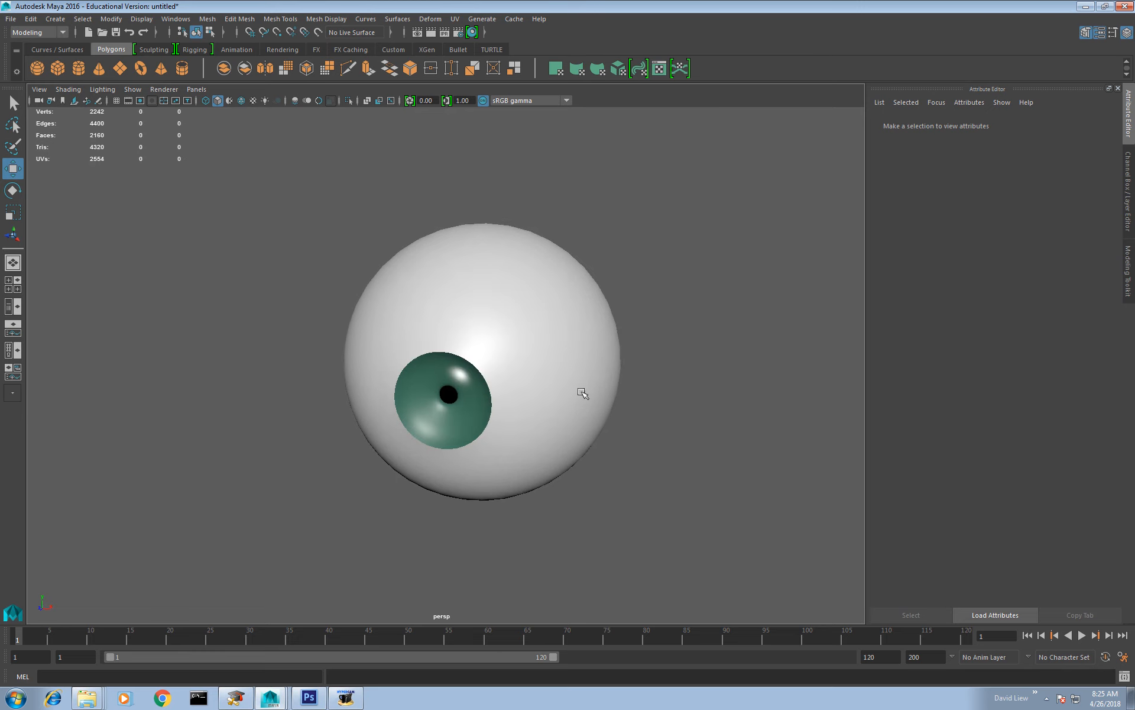